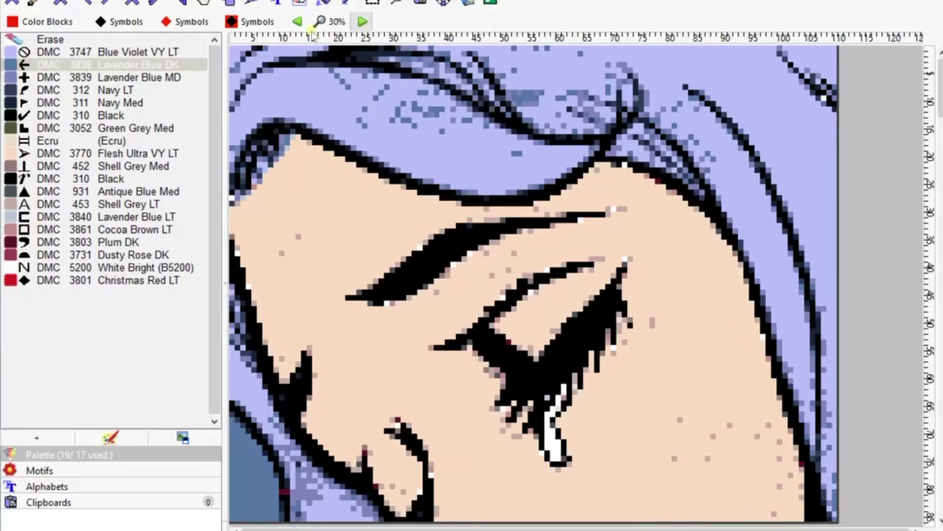
Zoom in on the hair, make Blue Violet VY LT active and highlight its stitches
{"action": "left_click", "coordinate": [298, 22]}
{"action": "left_click", "coordinate": [298, 23]}
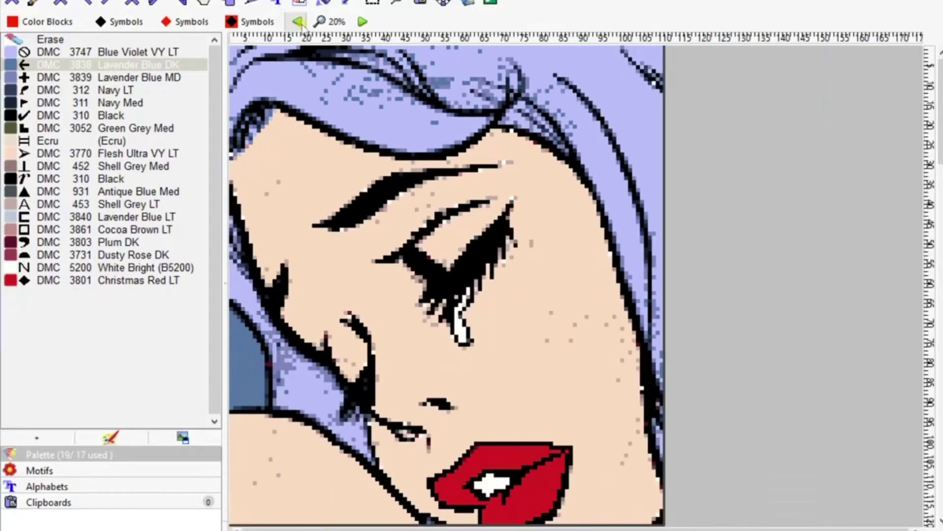
{"action": "left_click", "coordinate": [298, 22]}
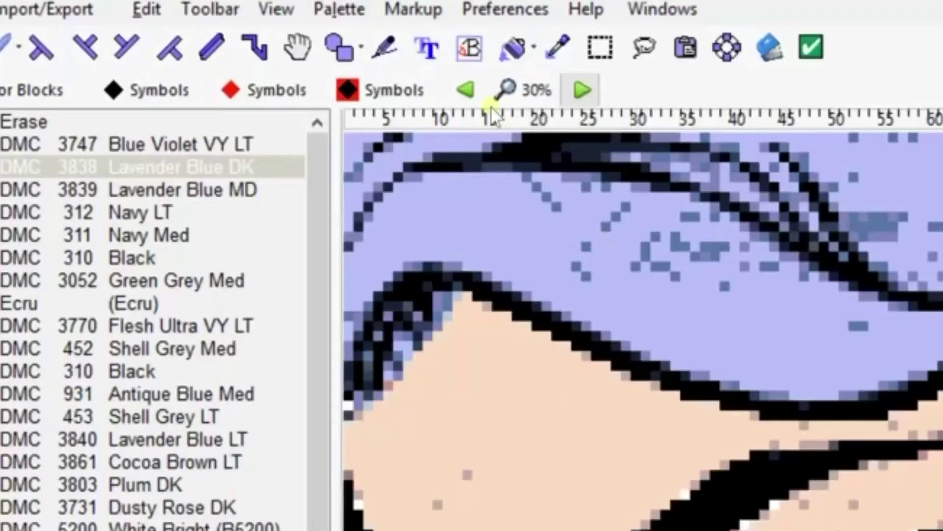
{"action": "left_click", "coordinate": [474, 94]}
{"action": "left_click", "coordinate": [474, 93]}
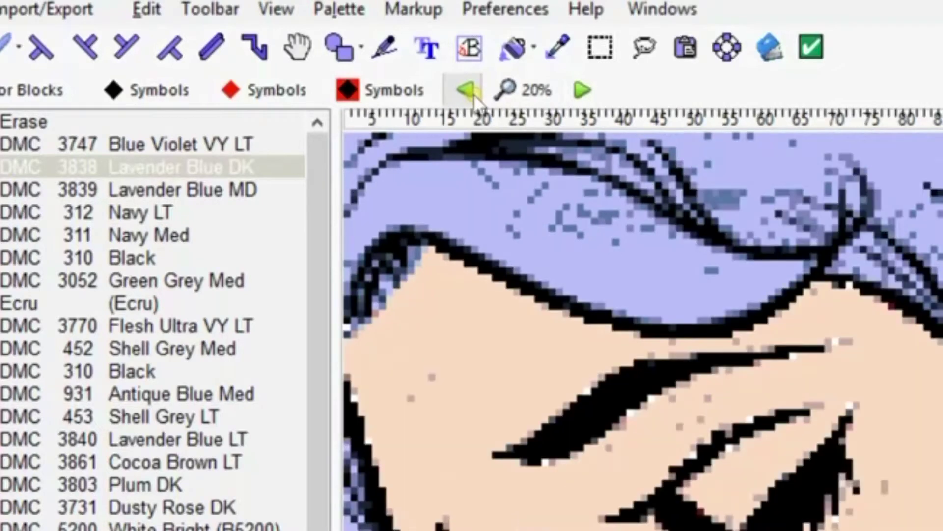
{"action": "left_click", "coordinate": [474, 94]}
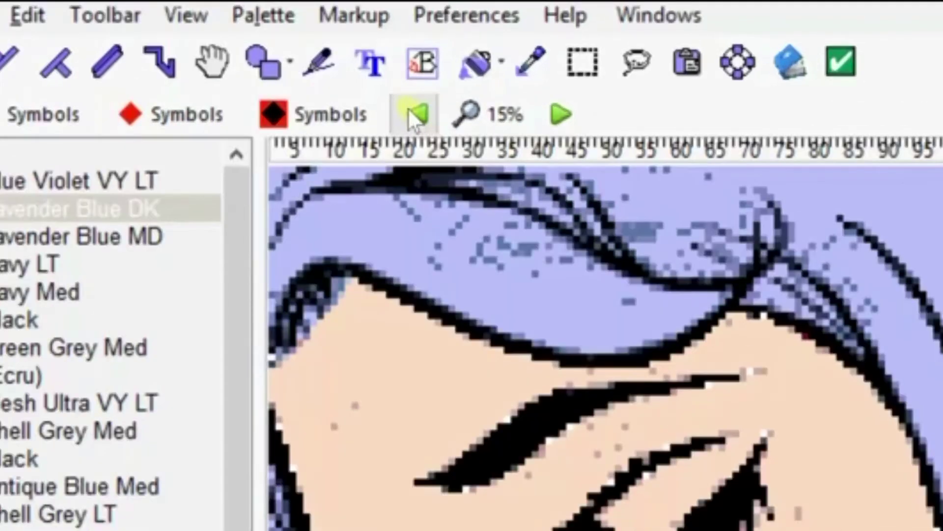
{"action": "left_click", "coordinate": [413, 115]}
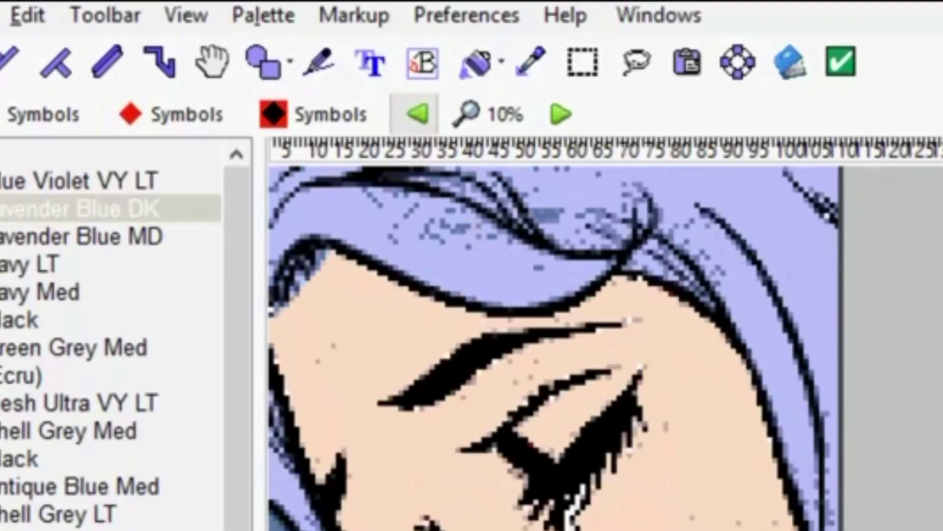
{"action": "left_click", "coordinate": [559, 116]}
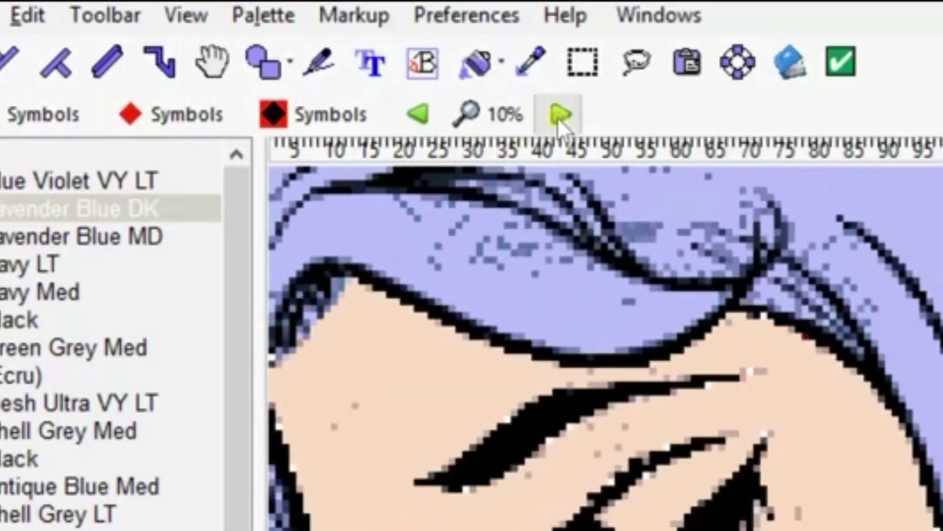
{"action": "left_click", "coordinate": [559, 117]}
{"action": "left_click", "coordinate": [558, 117]}
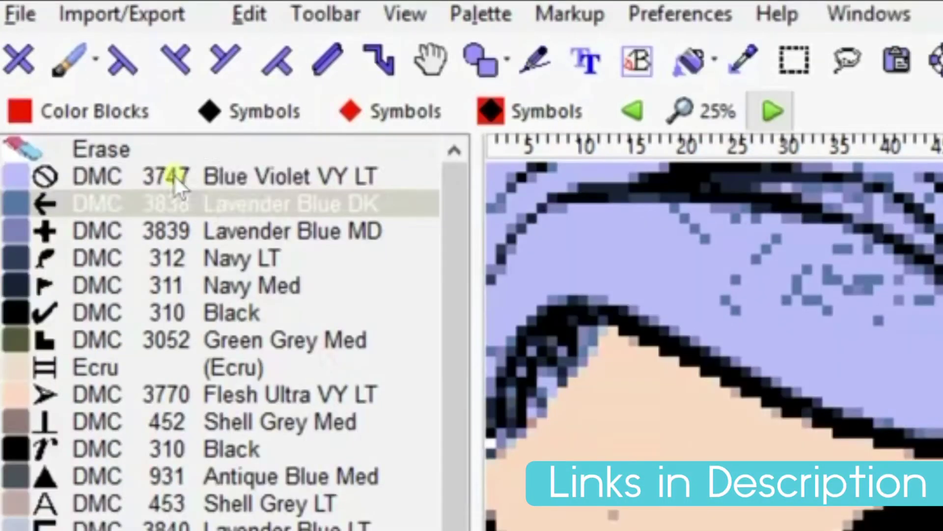
{"action": "left_click", "coordinate": [173, 175]}
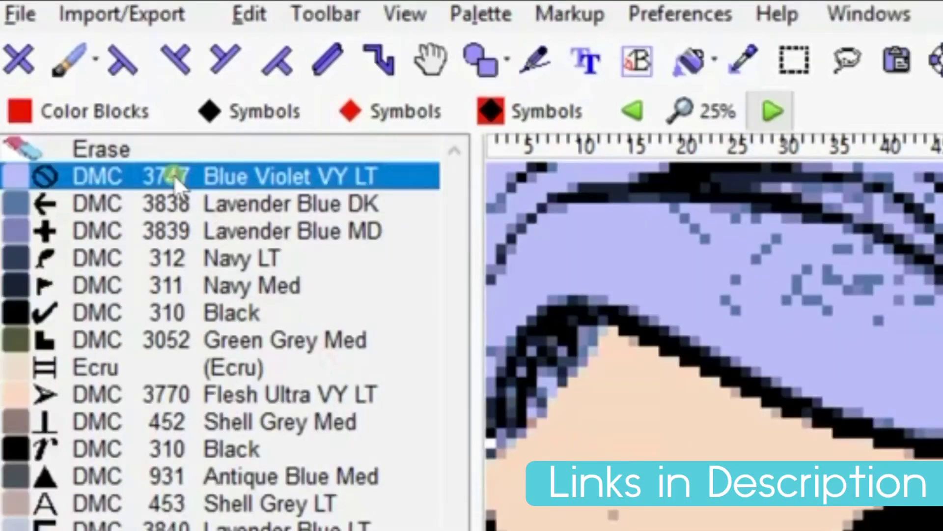
{"action": "right_click", "coordinate": [250, 172]}
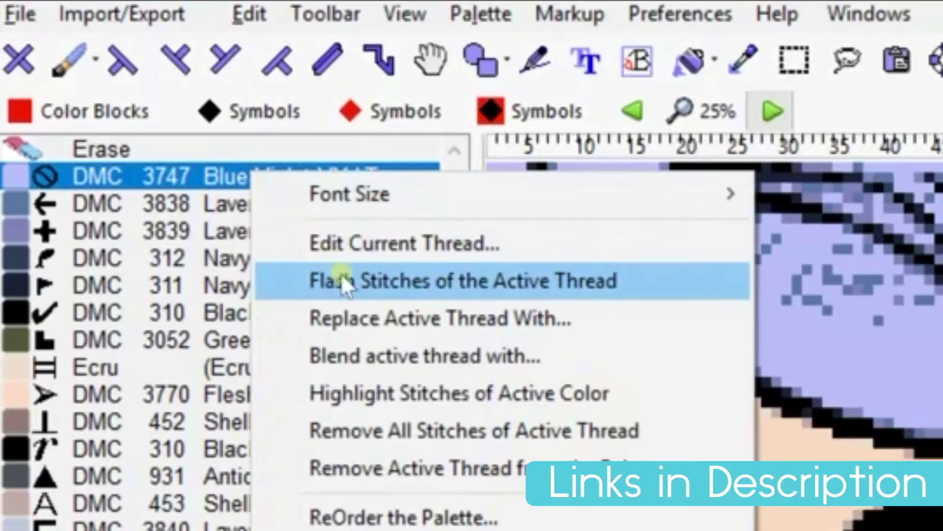
{"action": "left_click", "coordinate": [441, 385]}
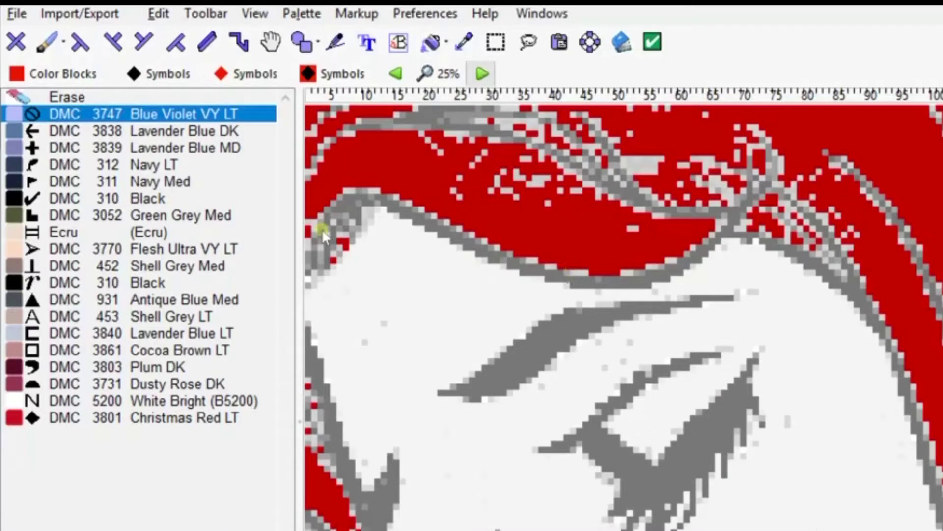
Highlight Lavender Blue DK and MD, Navy LT, Navy Med, Green Grey Med and both 310 Blacks in turn
{"action": "left_click", "coordinate": [176, 132]}
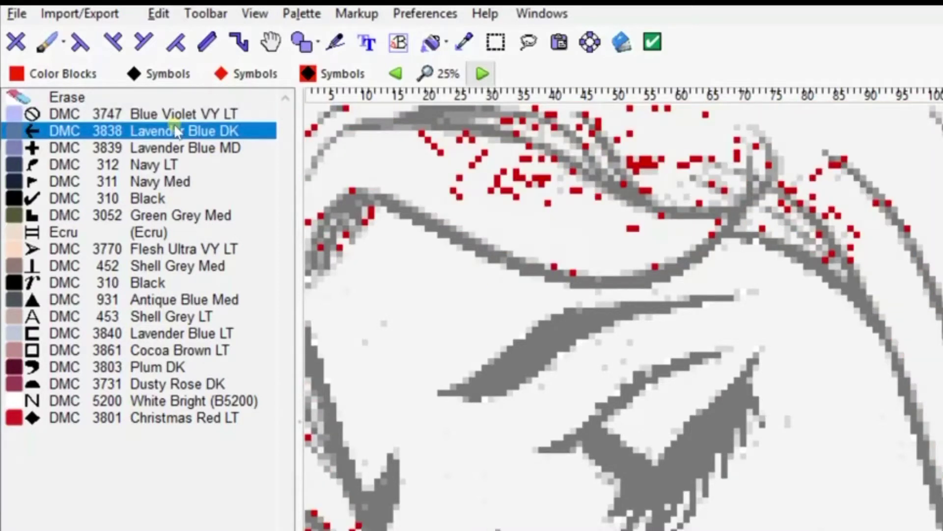
{"action": "left_click", "coordinate": [169, 148]}
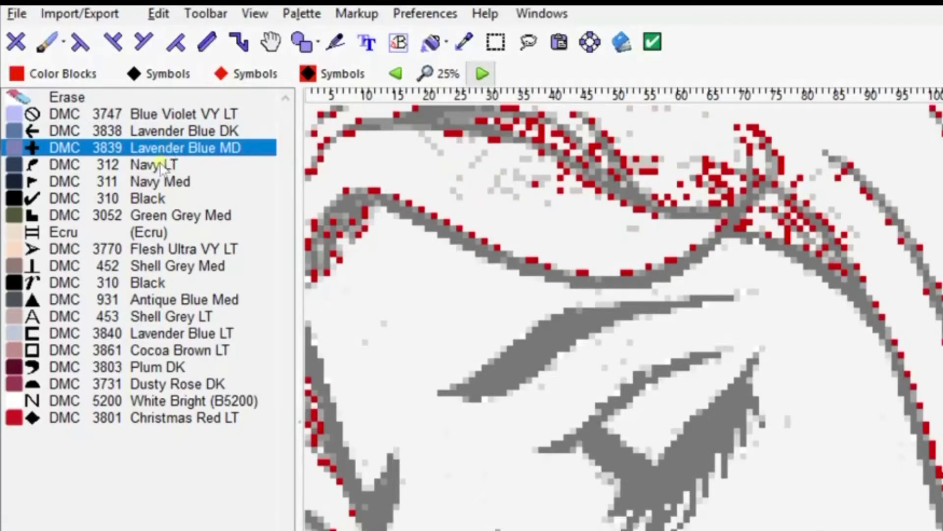
{"action": "left_click", "coordinate": [162, 166]}
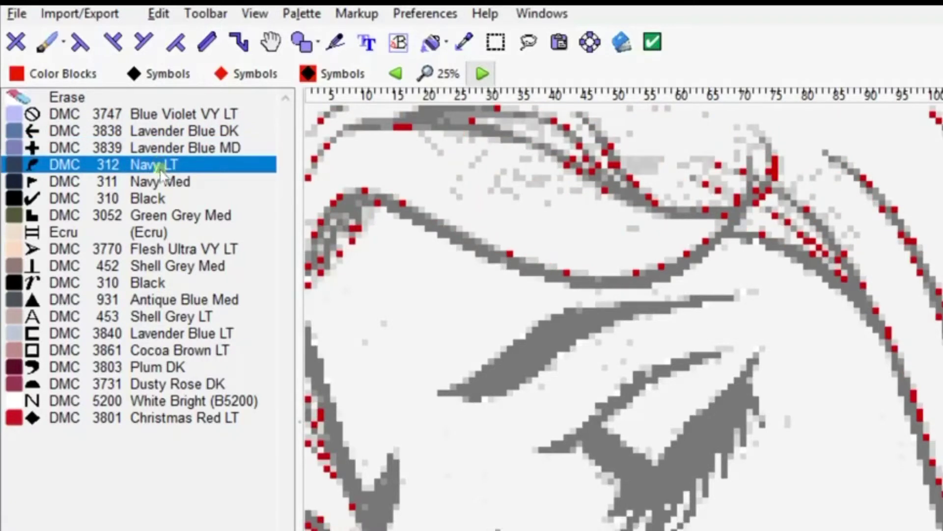
{"action": "left_click", "coordinate": [162, 182]}
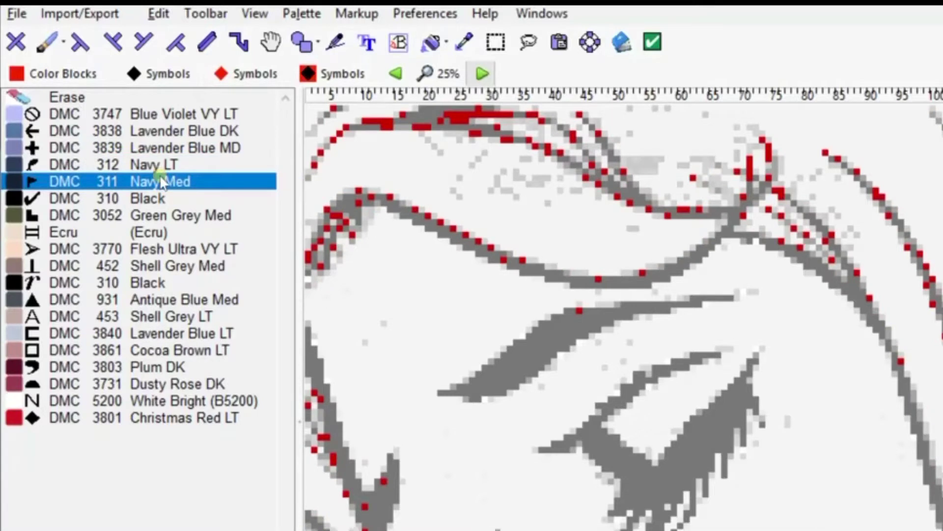
{"action": "left_click", "coordinate": [158, 199]}
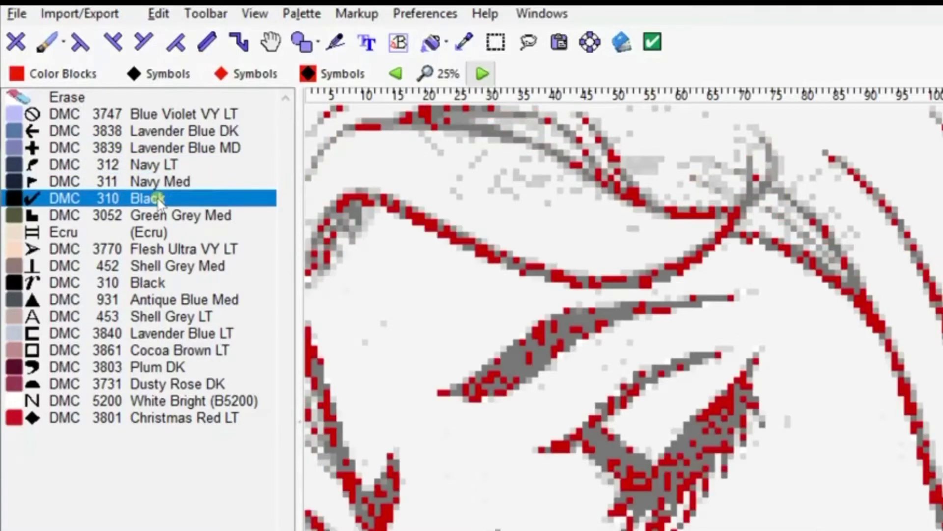
{"action": "left_click", "coordinate": [159, 216]}
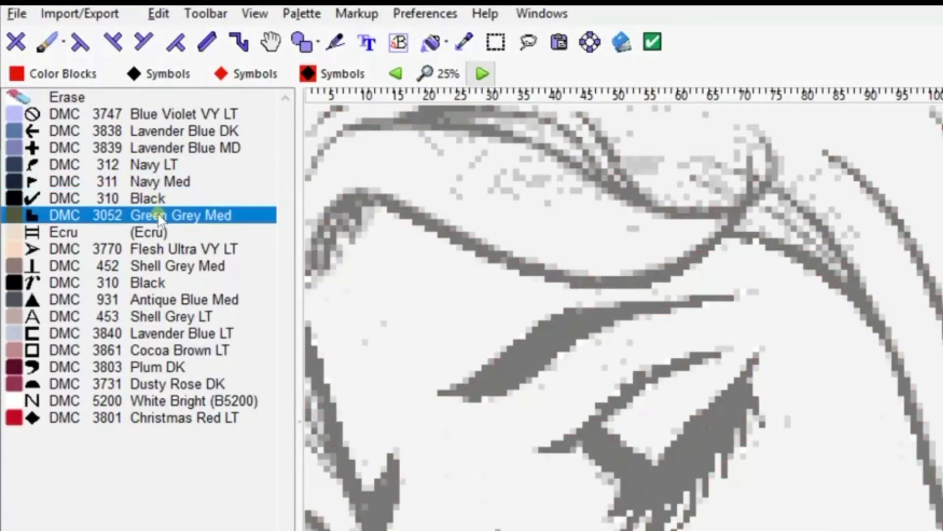
{"action": "left_click", "coordinate": [162, 282]}
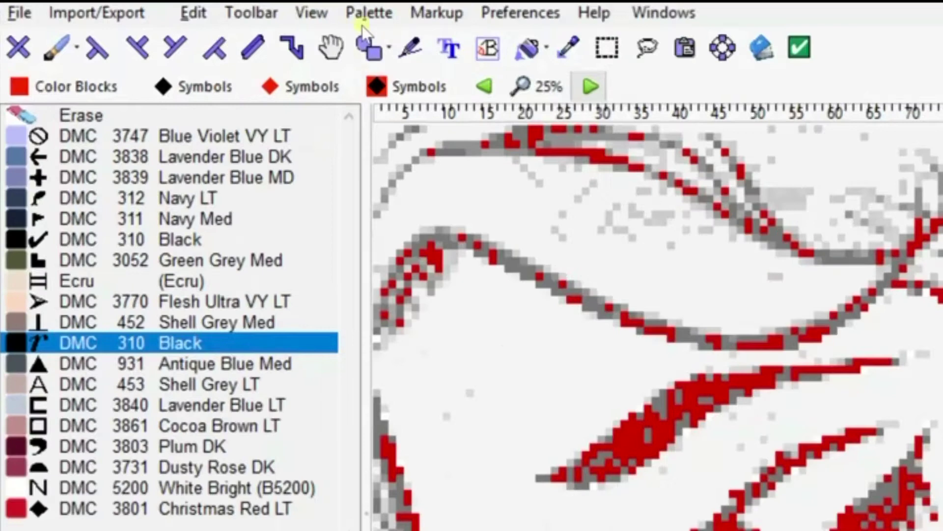
Use Search and Replace to change DMC 312 Navy LT into the lower DMC 310 Black
{"action": "left_click", "coordinate": [302, 13]}
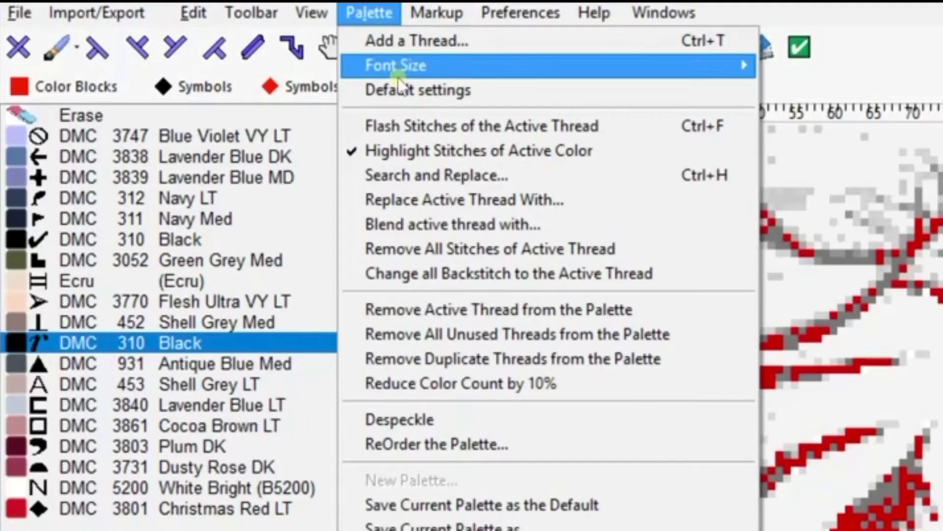
{"action": "left_click", "coordinate": [432, 180]}
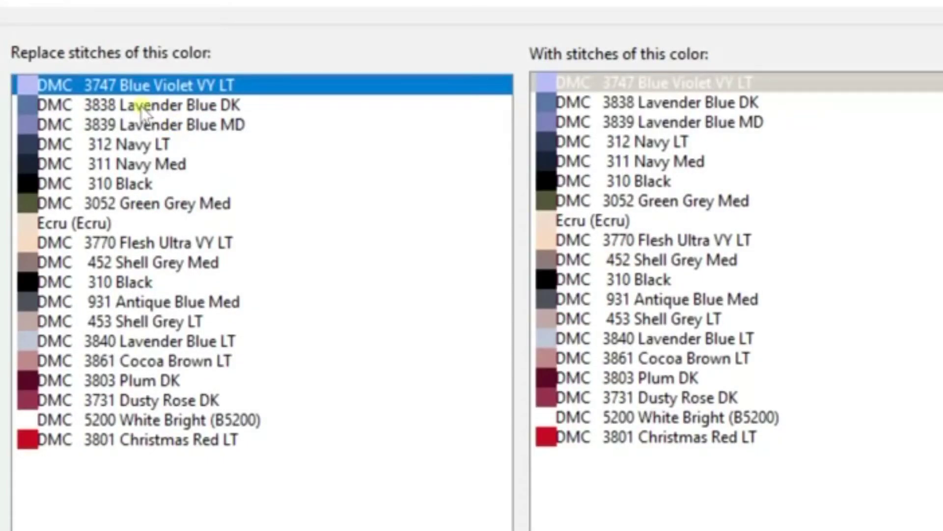
{"action": "left_click", "coordinate": [142, 147]}
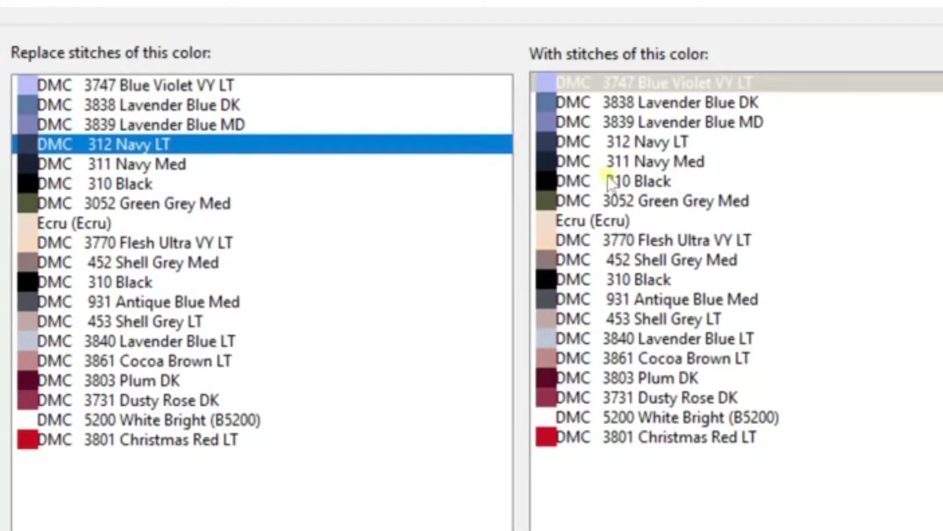
{"action": "left_click", "coordinate": [630, 280]}
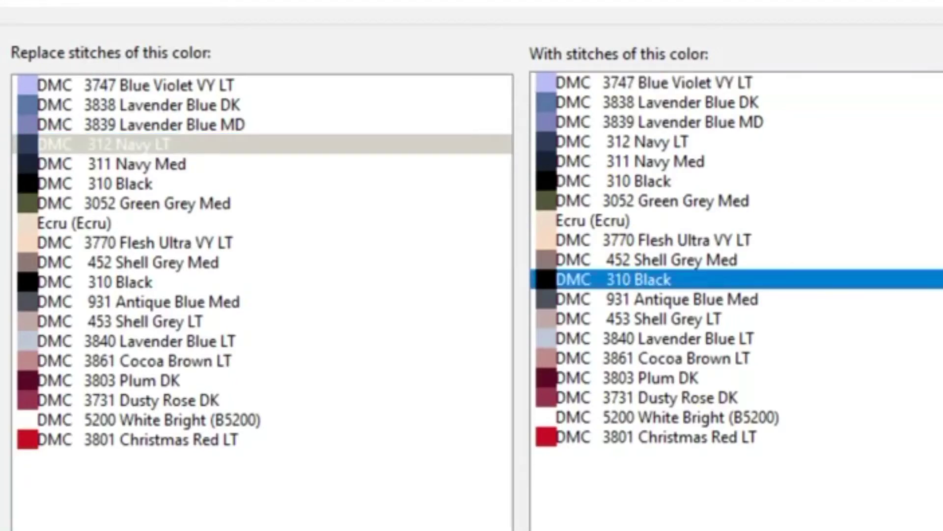
{"action": "key", "text": "Return"}
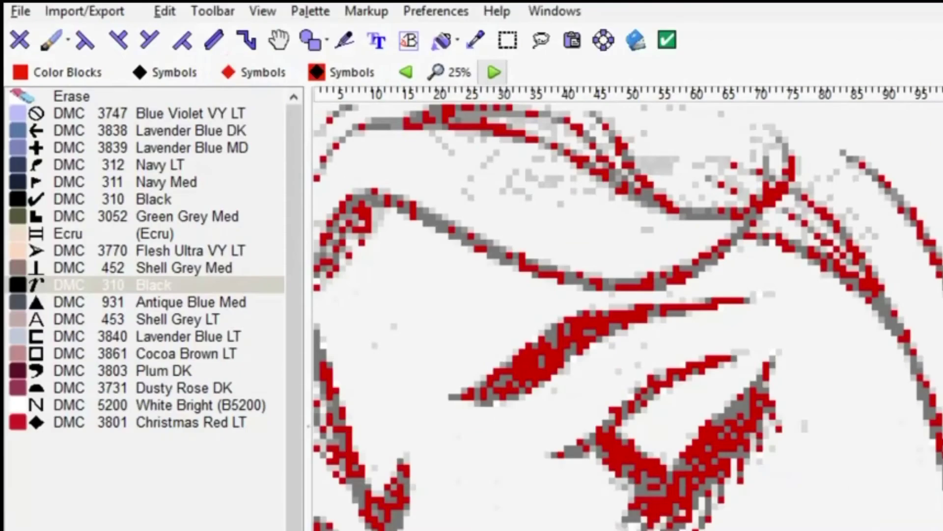
Confirm no Navy LT stitches remain and remove all unused threads from the palette
{"action": "left_click", "coordinate": [177, 183]}
{"action": "left_click", "coordinate": [172, 166]}
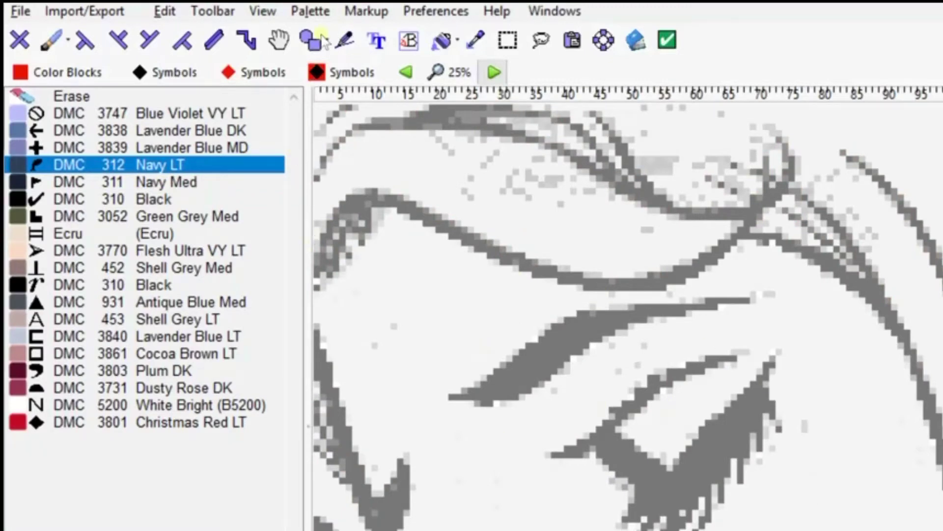
{"action": "left_click", "coordinate": [314, 10]}
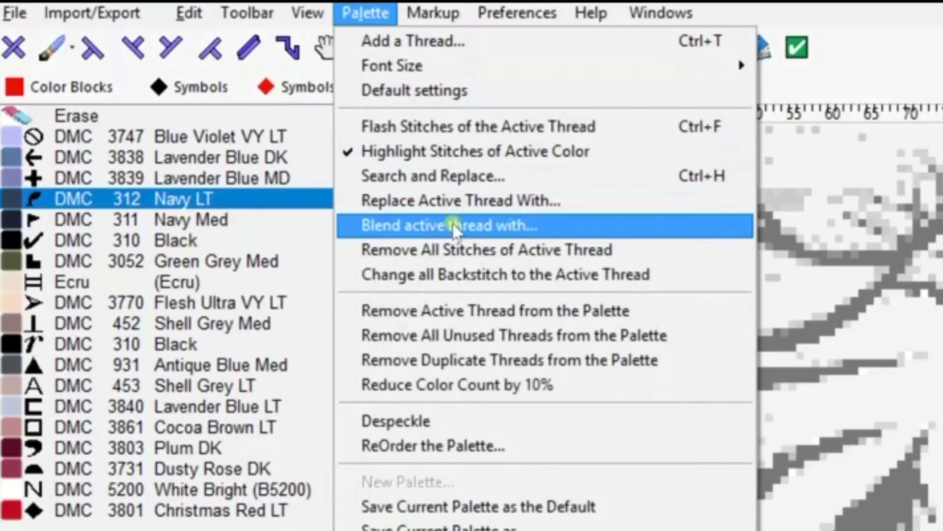
{"action": "left_click", "coordinate": [487, 338]}
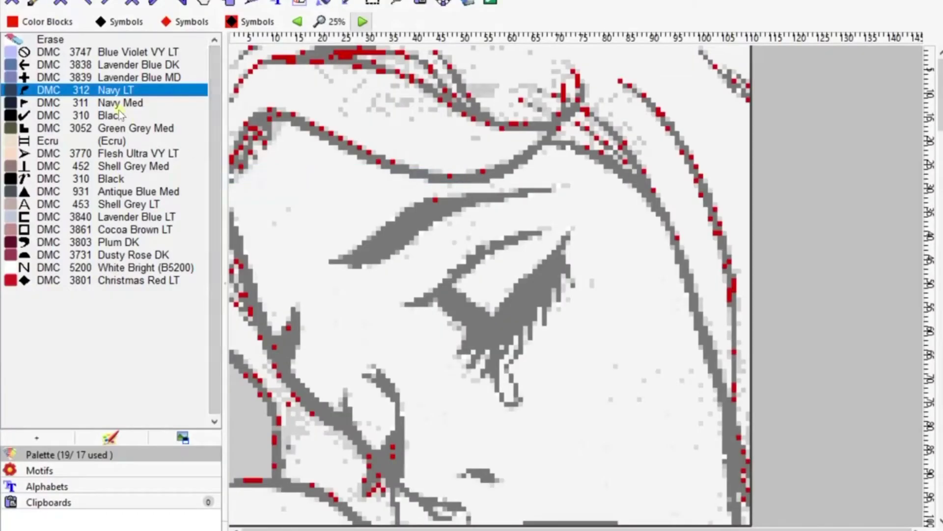
Review where the 310 Black, Lavender Blue DK and Lavender Blue MD stitches fall
{"action": "left_click", "coordinate": [114, 104]}
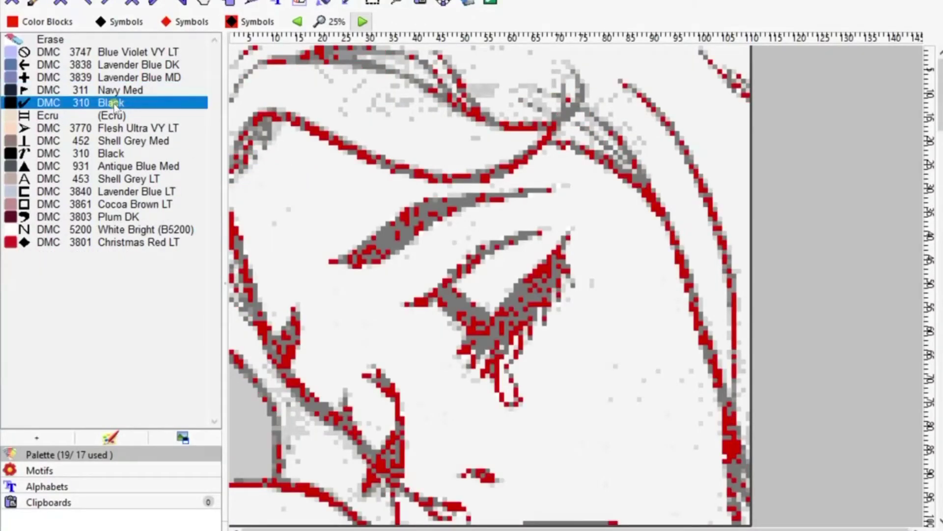
{"action": "left_click", "coordinate": [88, 65]}
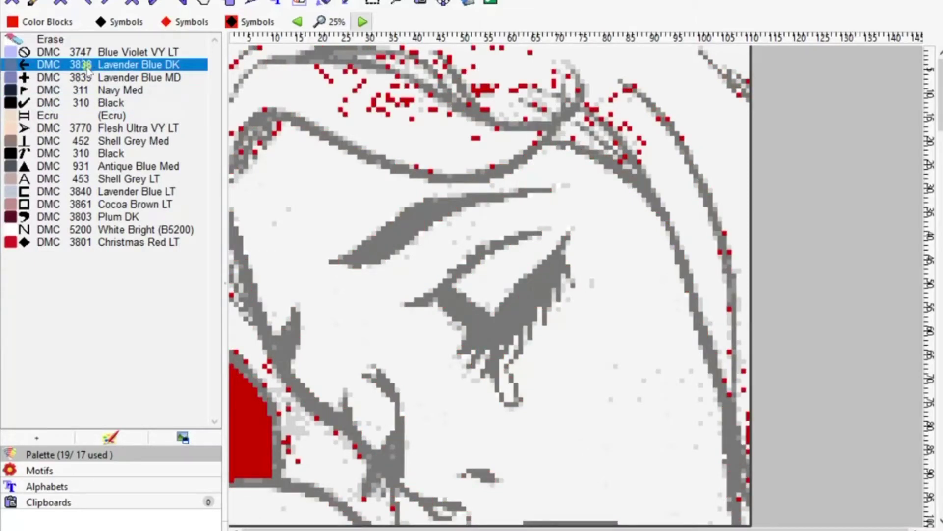
{"action": "left_click", "coordinate": [88, 77]}
{"action": "left_click", "coordinate": [89, 102]}
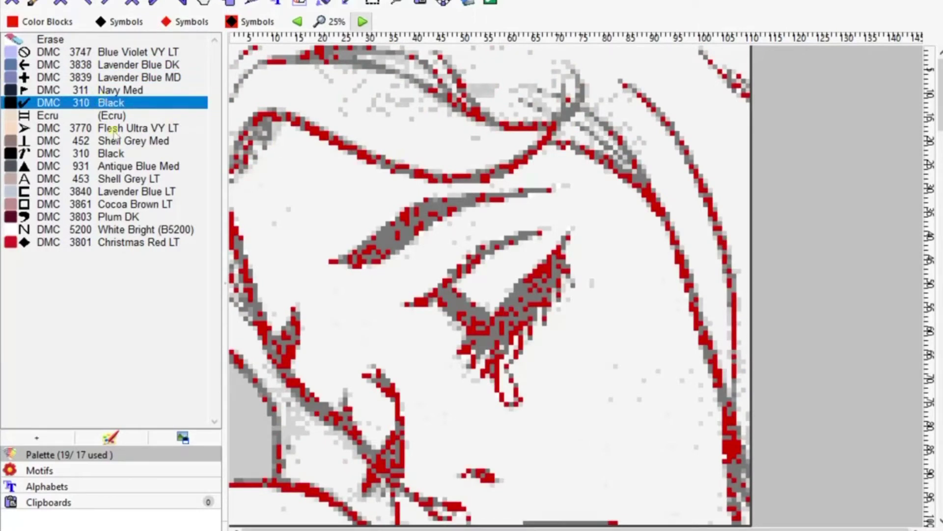
Merge the first 310 Black into the second and delete the unused duplicate Black thread
{"action": "left_click", "coordinate": [227, 0]}
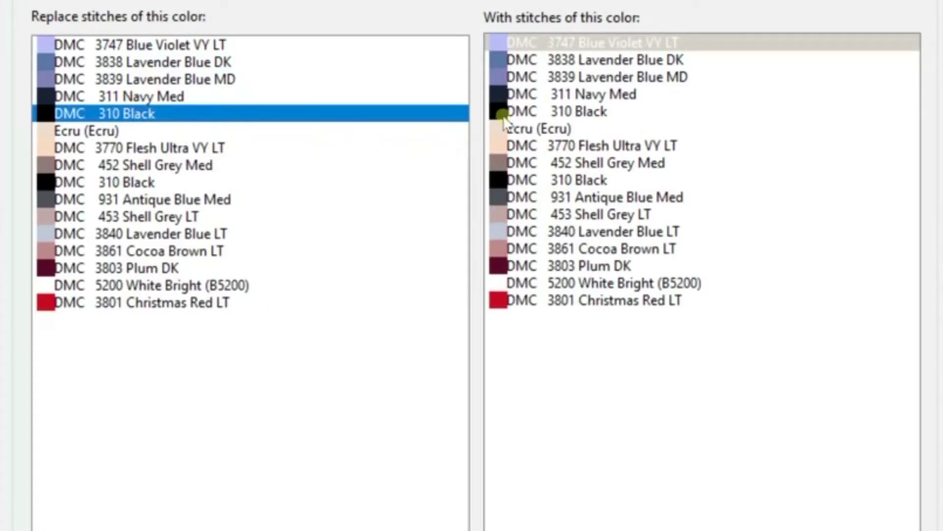
{"action": "left_click", "coordinate": [575, 181]}
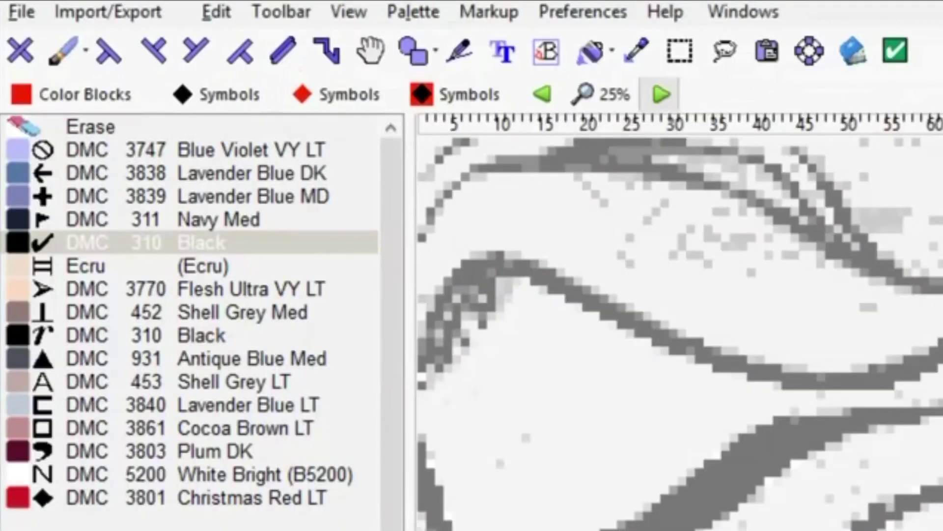
{"action": "left_click", "coordinate": [388, 14]}
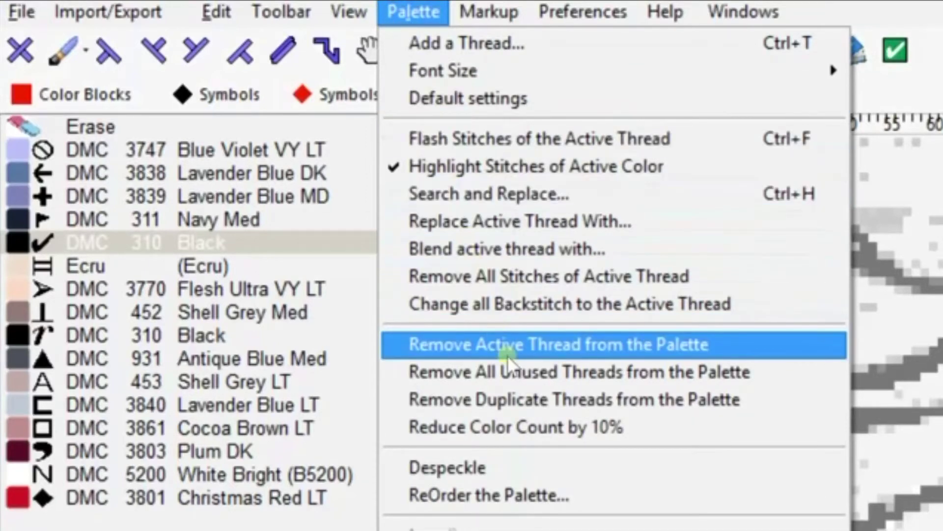
{"action": "left_click", "coordinate": [516, 376]}
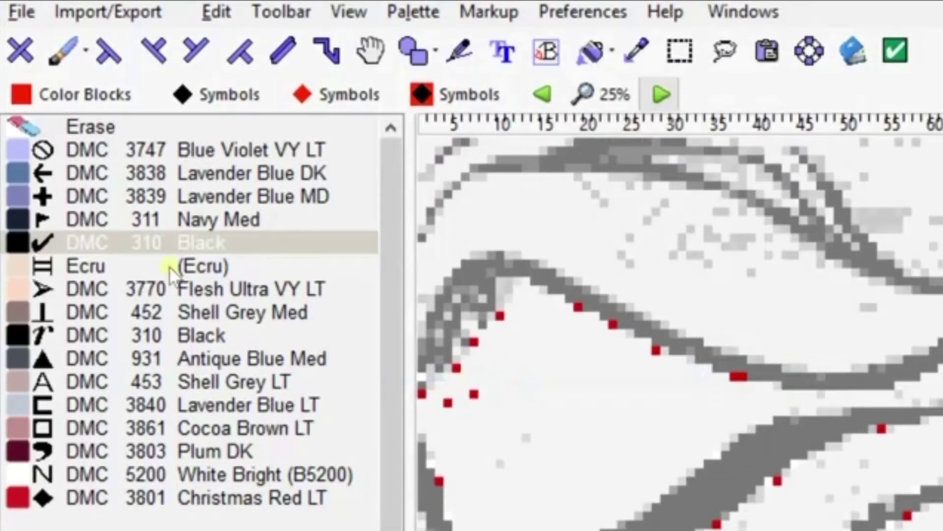
Highlight Navy Med, Lavender Blue MD/DK/LT, Flesh Ultra VY LT, Shell Grey Med and Antique Blue Med stitches
{"action": "left_click", "coordinate": [201, 217]}
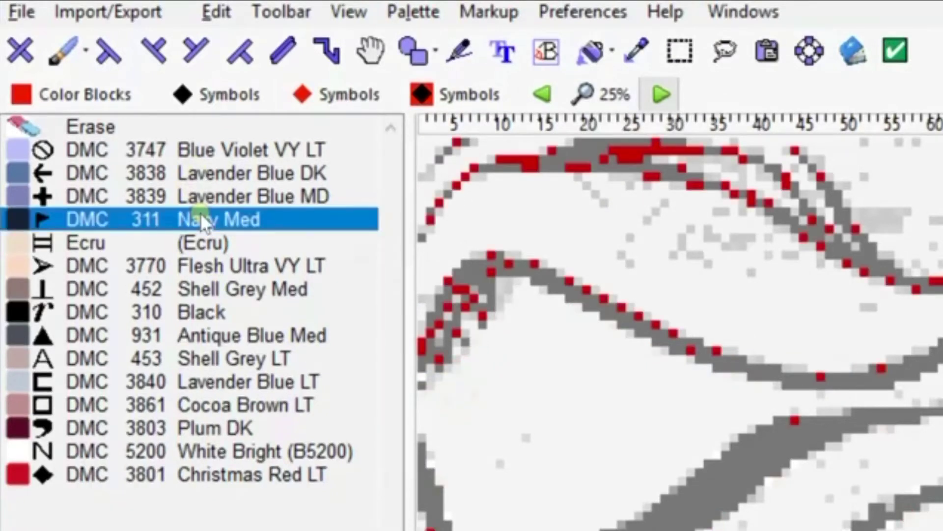
{"action": "left_click", "coordinate": [149, 198]}
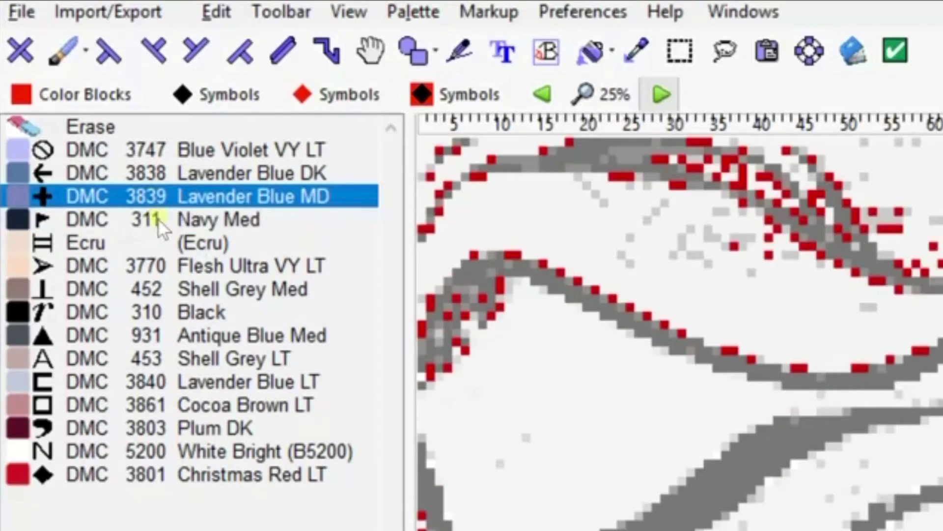
{"action": "left_click", "coordinate": [153, 179]}
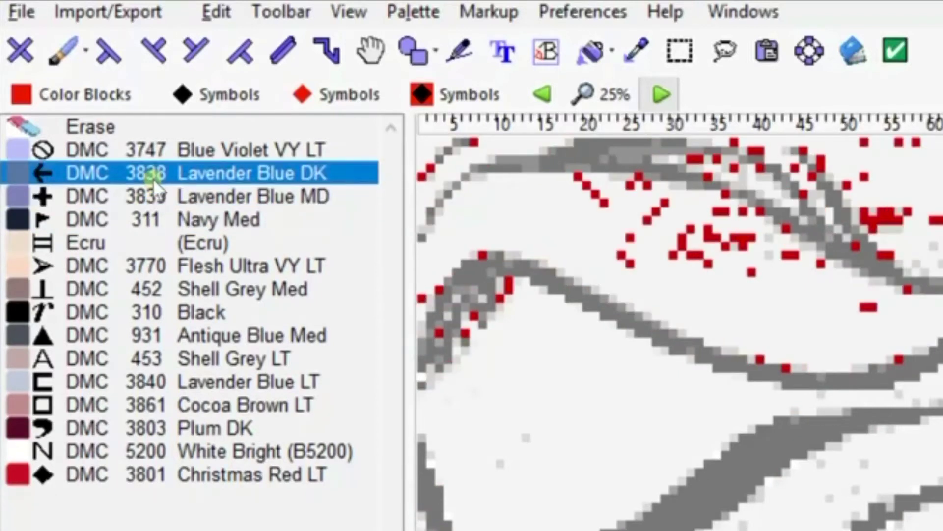
{"action": "left_click", "coordinate": [173, 270]}
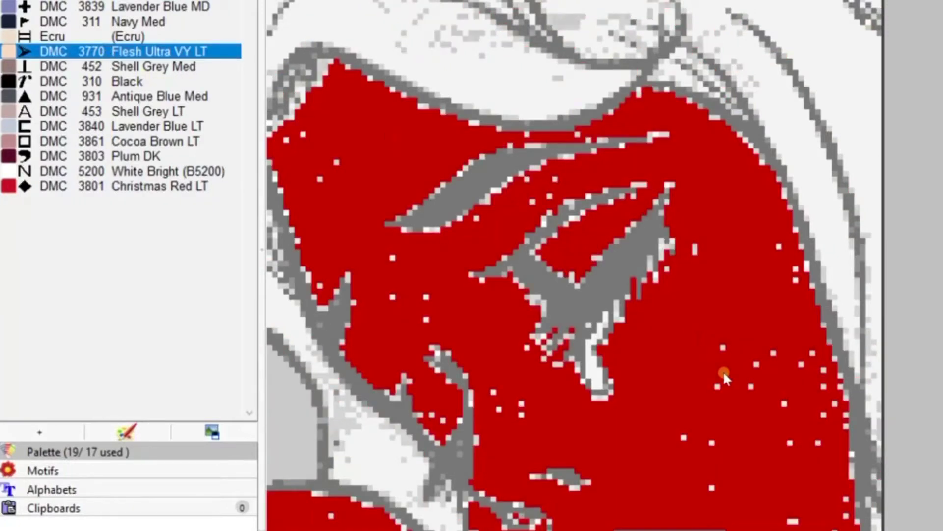
{"action": "left_click", "coordinate": [109, 69]}
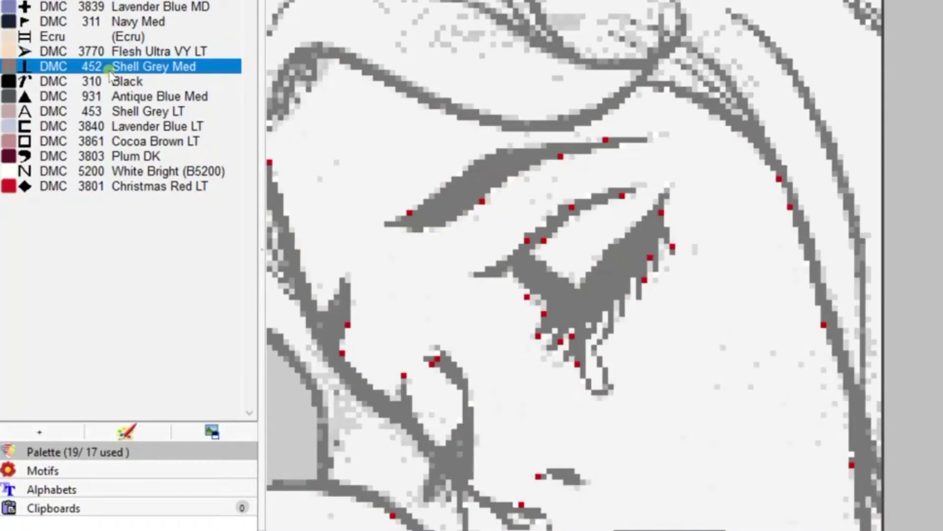
{"action": "left_click", "coordinate": [120, 101]}
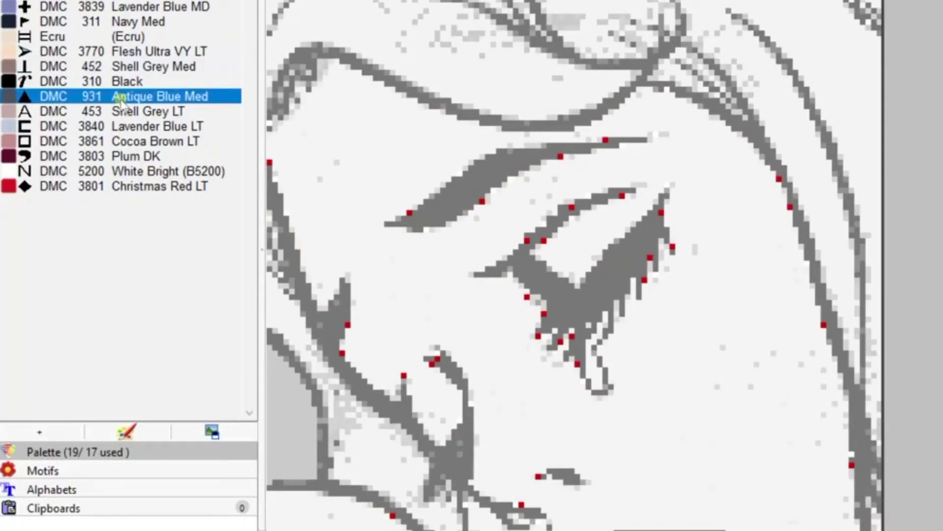
{"action": "left_click", "coordinate": [122, 126]}
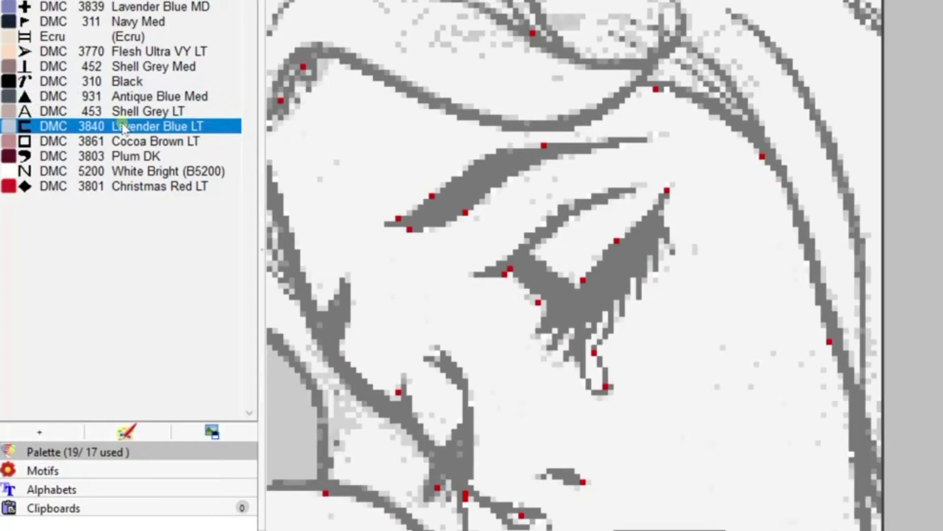
Check Cocoa Brown LT, Plum DK and Shell Grey LT stitches against Flesh Ultra VY LT
{"action": "left_click", "coordinate": [123, 141]}
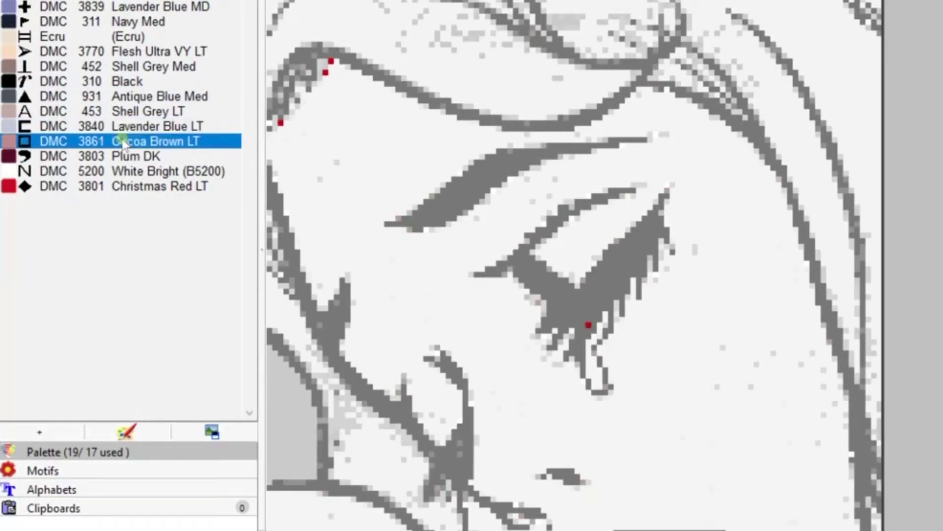
{"action": "left_click", "coordinate": [124, 157]}
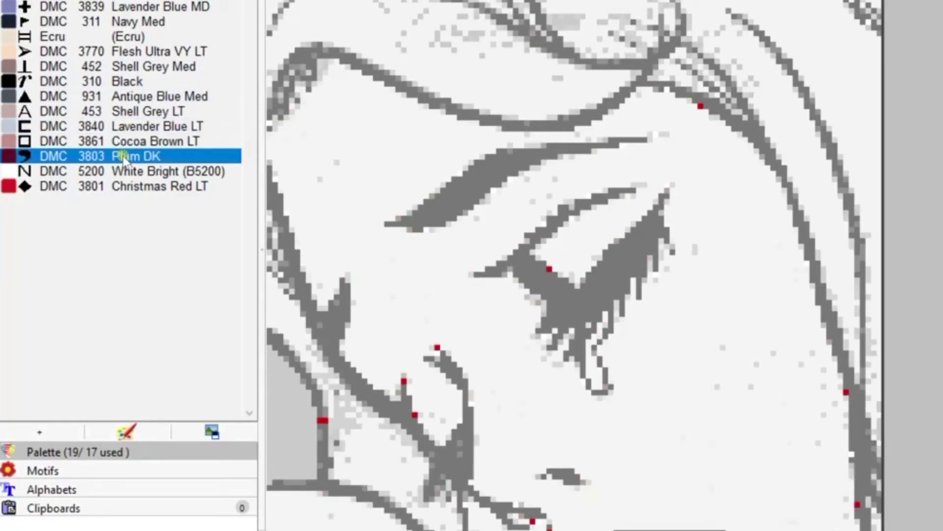
{"action": "left_click", "coordinate": [123, 112]}
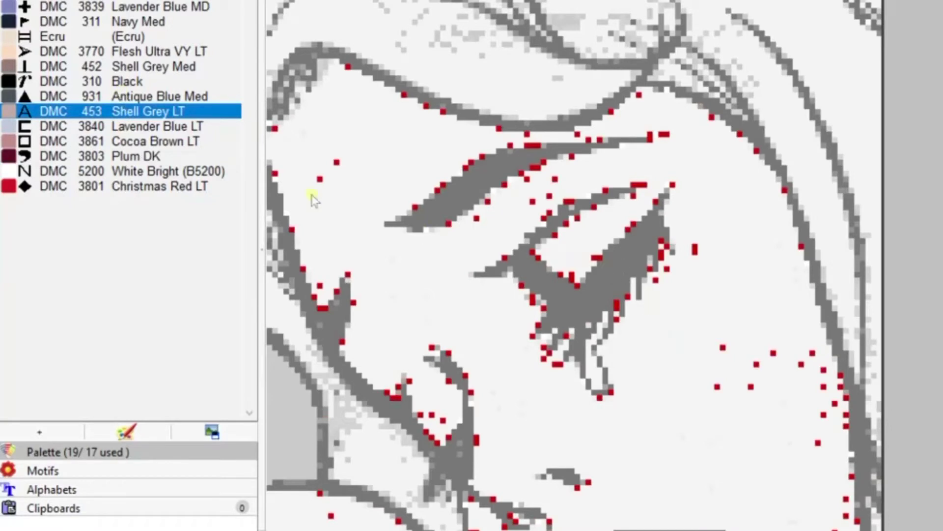
{"action": "left_click", "coordinate": [117, 53]}
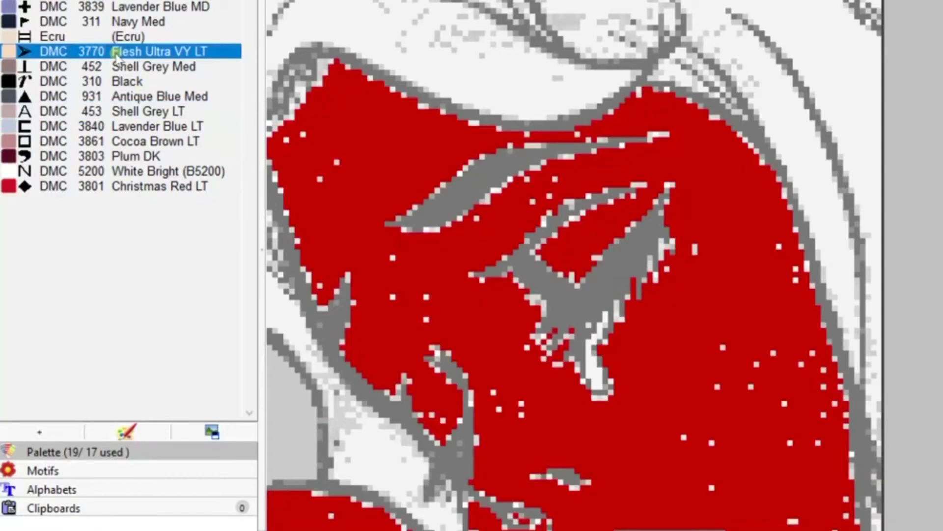
{"action": "left_click", "coordinate": [127, 112]}
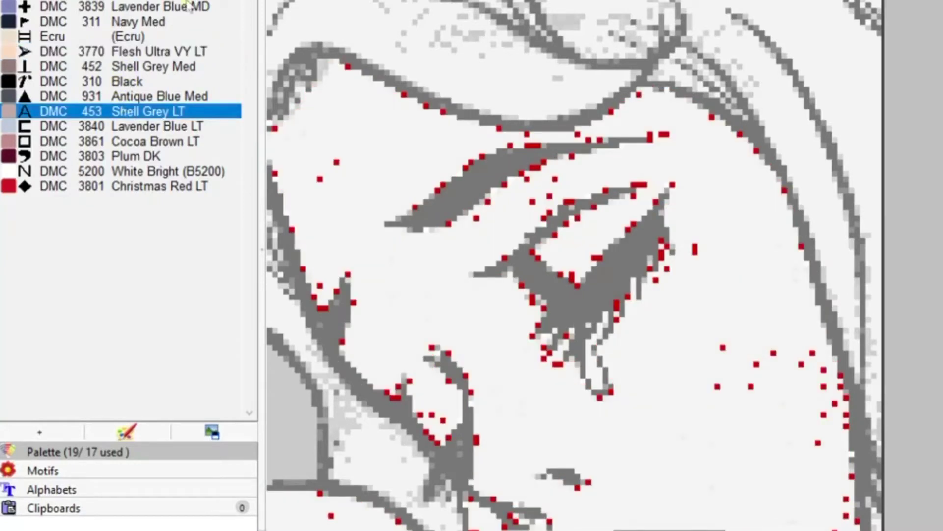
{"action": "left_click", "coordinate": [419, 22]}
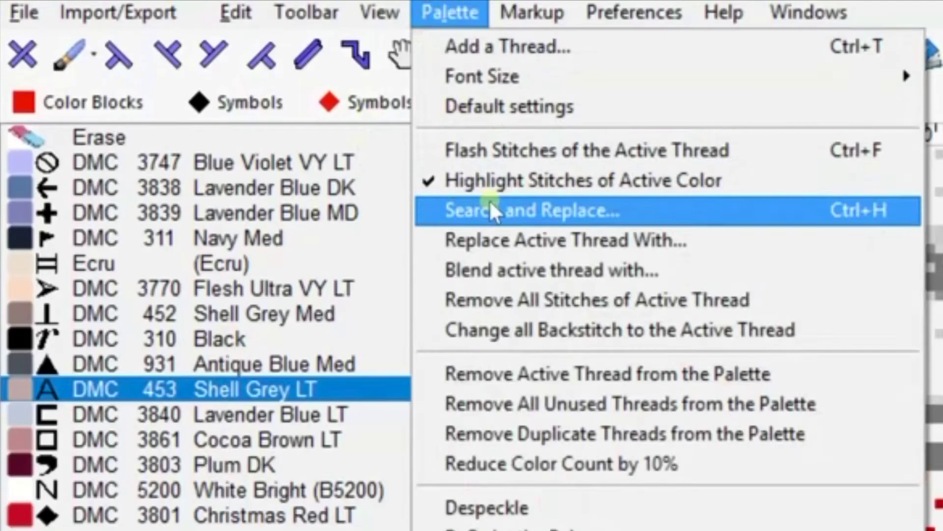
Use Search and Replace to change 453 Shell Grey LT into 3770 Flesh Ultra VY LT
{"action": "left_click", "coordinate": [496, 212]}
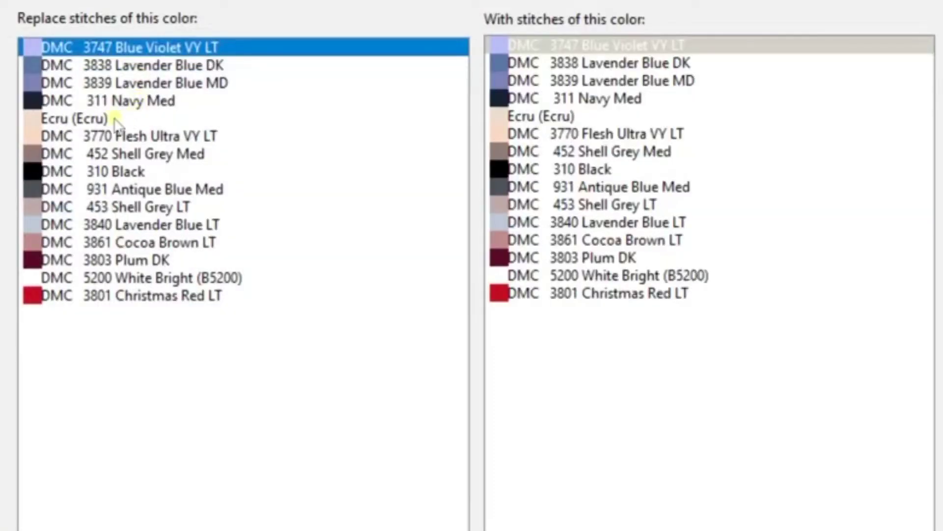
{"action": "left_click", "coordinate": [112, 191]}
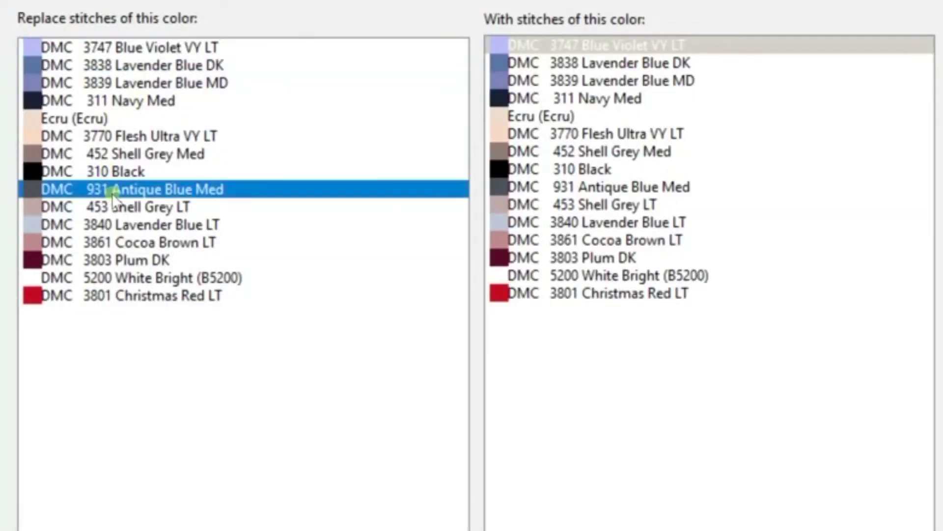
{"action": "left_click", "coordinate": [114, 203]}
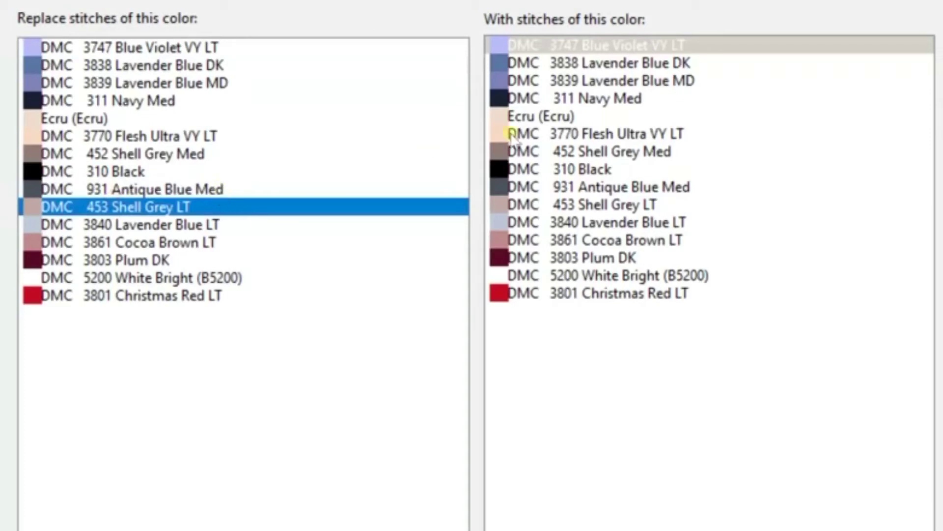
{"action": "left_click", "coordinate": [549, 134]}
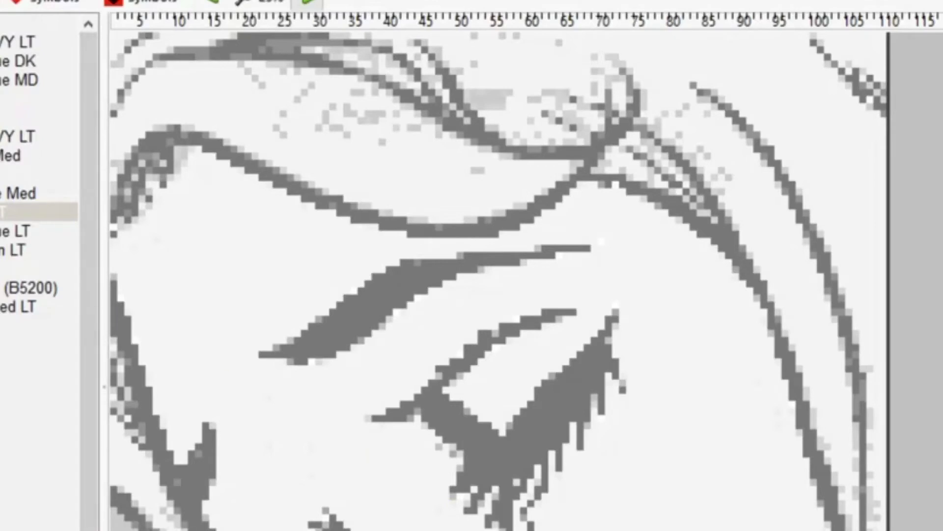
Switch off active-colour highlighting to see true colours, and make White Bright B5200 active
{"action": "left_click", "coordinate": [29, 136]}
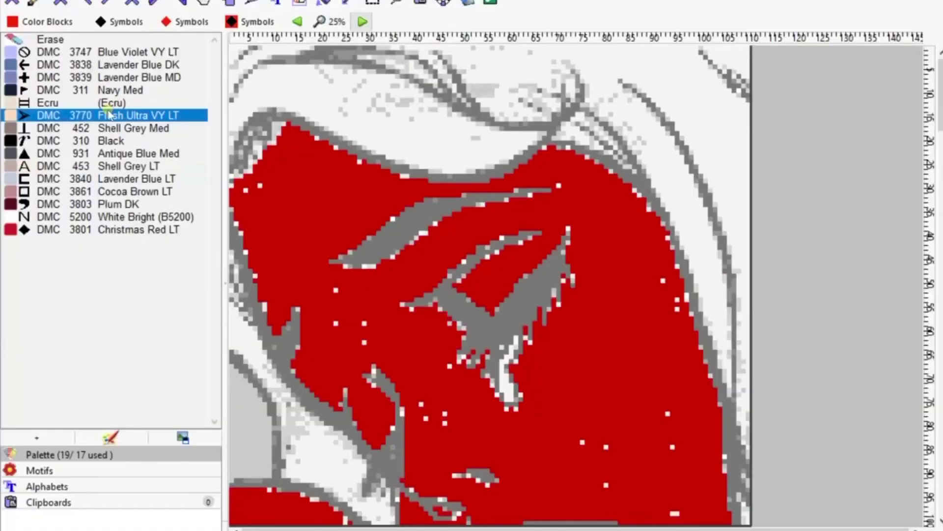
{"action": "left_click", "coordinate": [371, 270]}
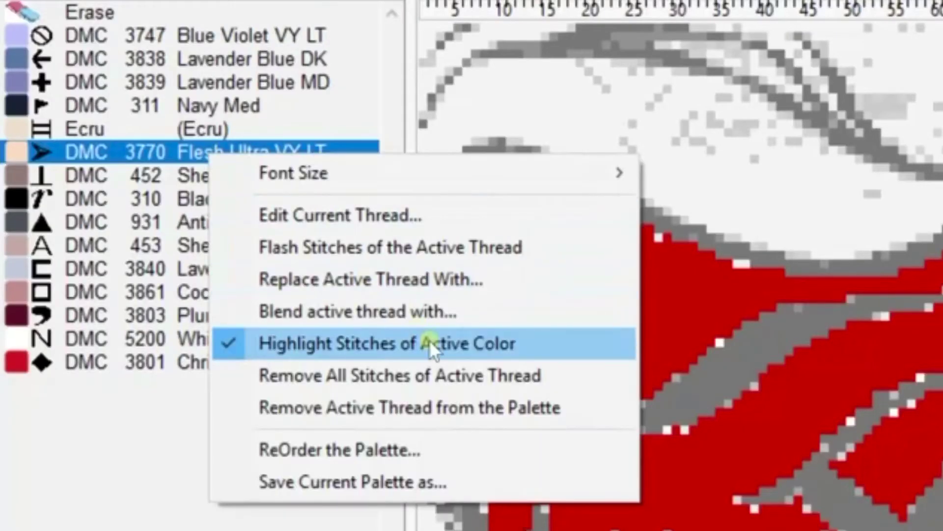
{"action": "left_click", "coordinate": [429, 340]}
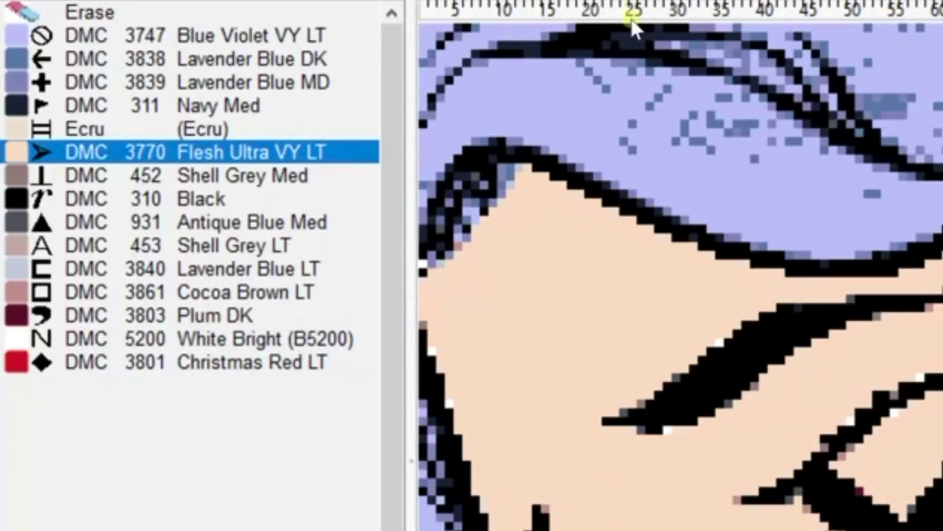
{"action": "left_click", "coordinate": [137, 341]}
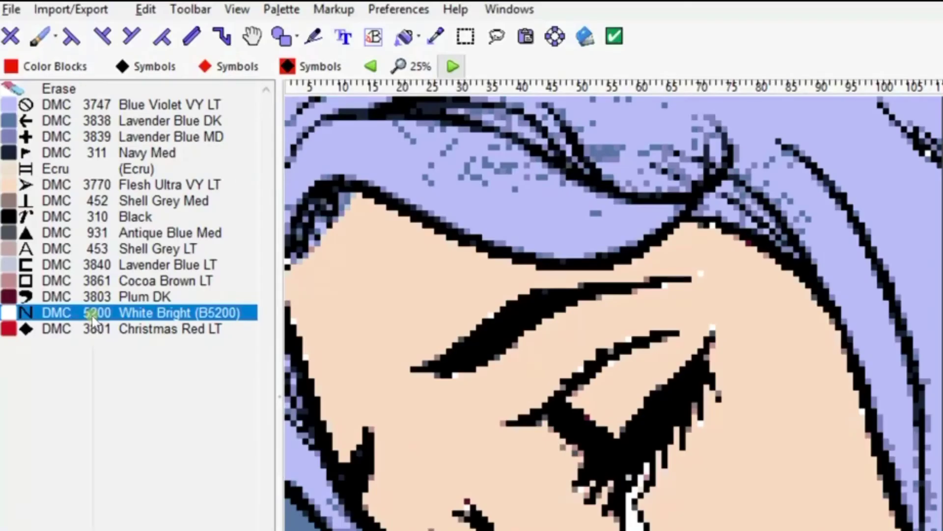
Turn highlighting back on and make Ecru active, comparing it with Flesh Ultra VY LT
{"action": "right_click", "coordinate": [93, 317]}
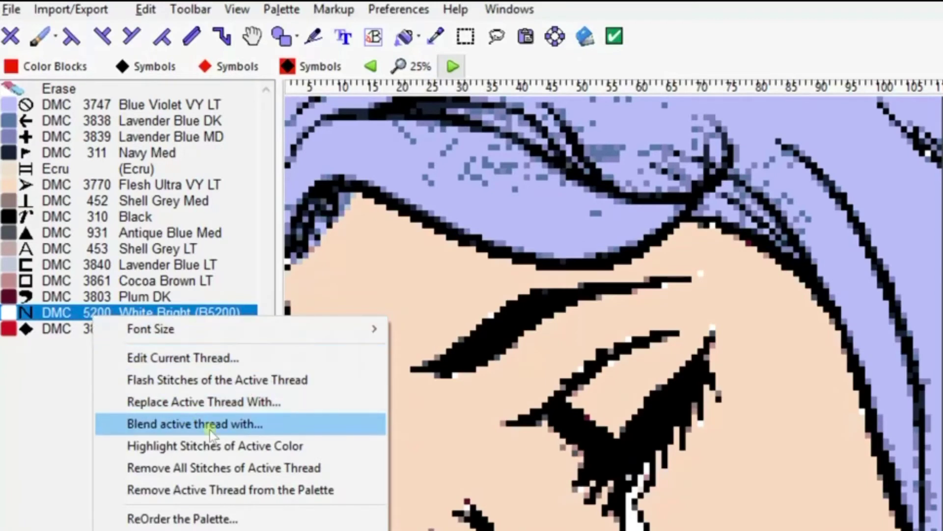
{"action": "left_click", "coordinate": [215, 442]}
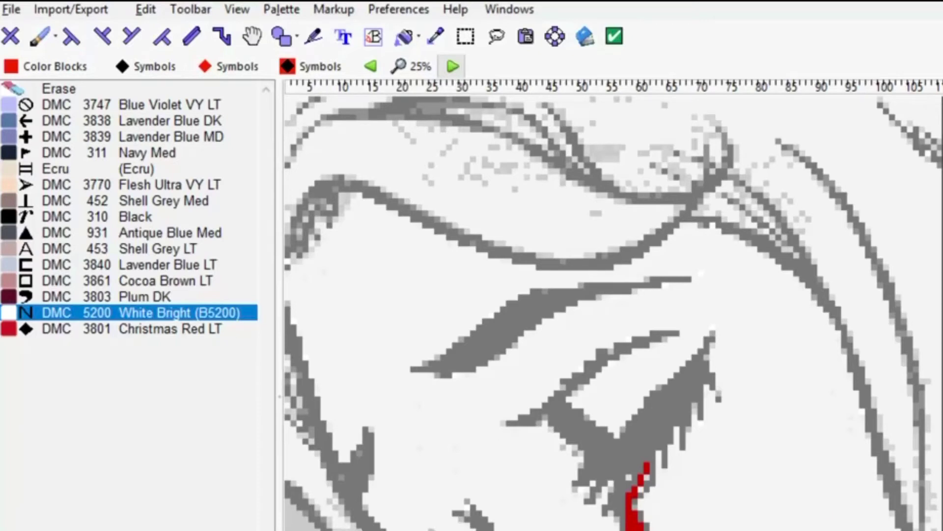
{"action": "scroll", "coordinate": [613, 313], "scroll_direction": "down", "scroll_amount": 3}
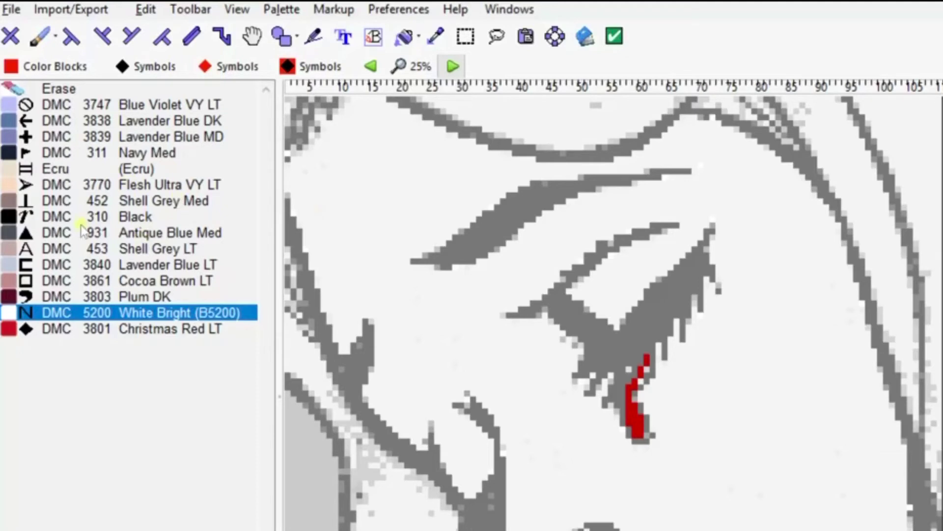
{"action": "left_click", "coordinate": [48, 187]}
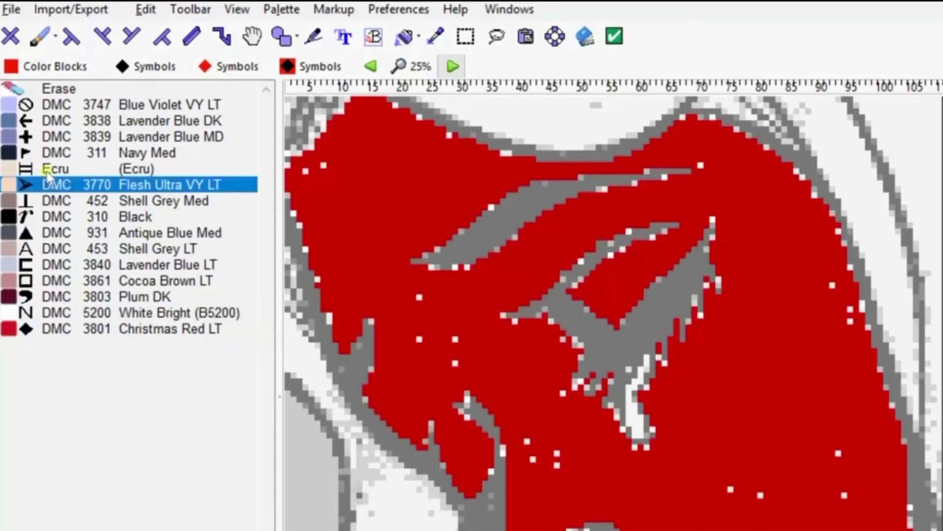
{"action": "left_click", "coordinate": [47, 171]}
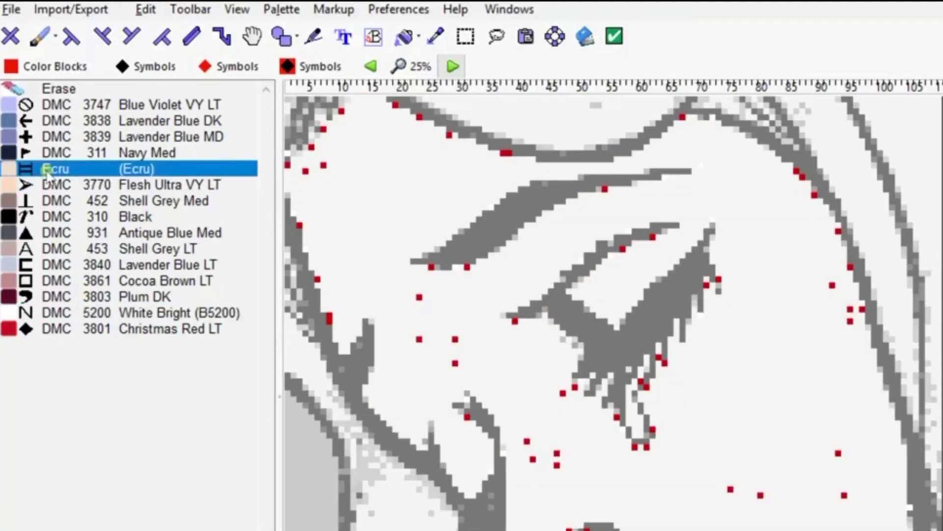
{"action": "left_click", "coordinate": [67, 188]}
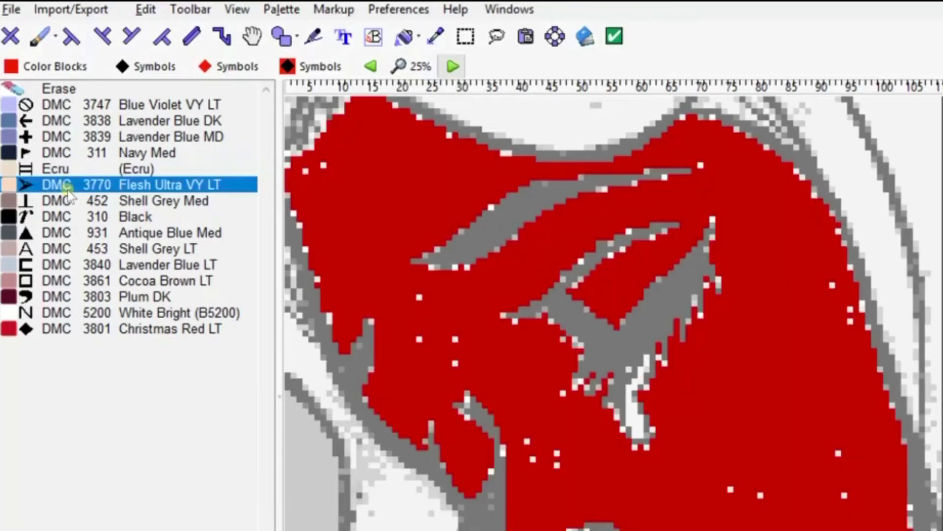
{"action": "left_click", "coordinate": [71, 170]}
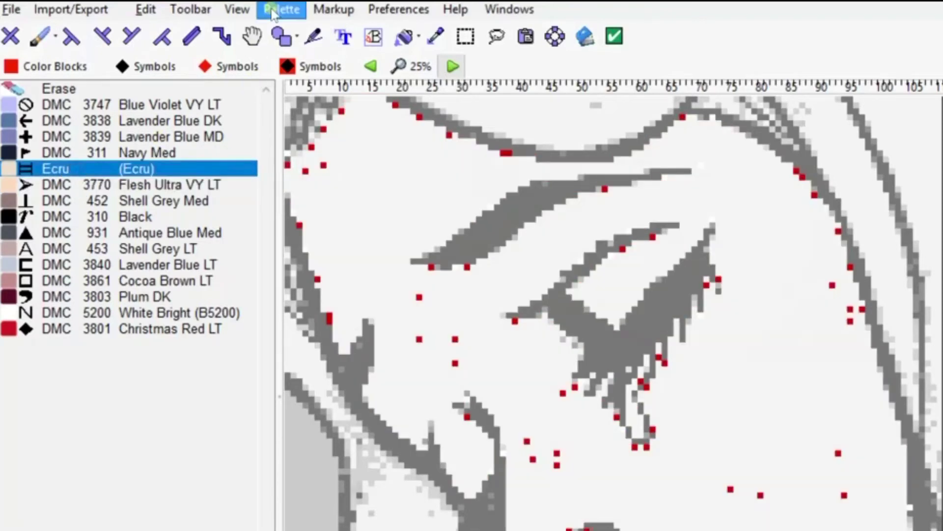
Use Search and Replace to change Ecru into DMC 3770 Flesh Ultra VY LT
{"action": "left_click", "coordinate": [273, 11]}
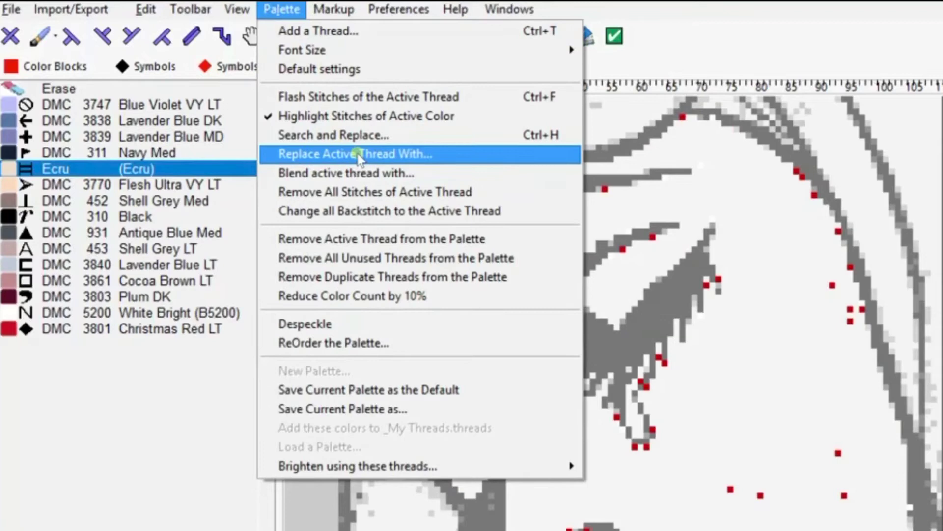
{"action": "left_click", "coordinate": [360, 135]}
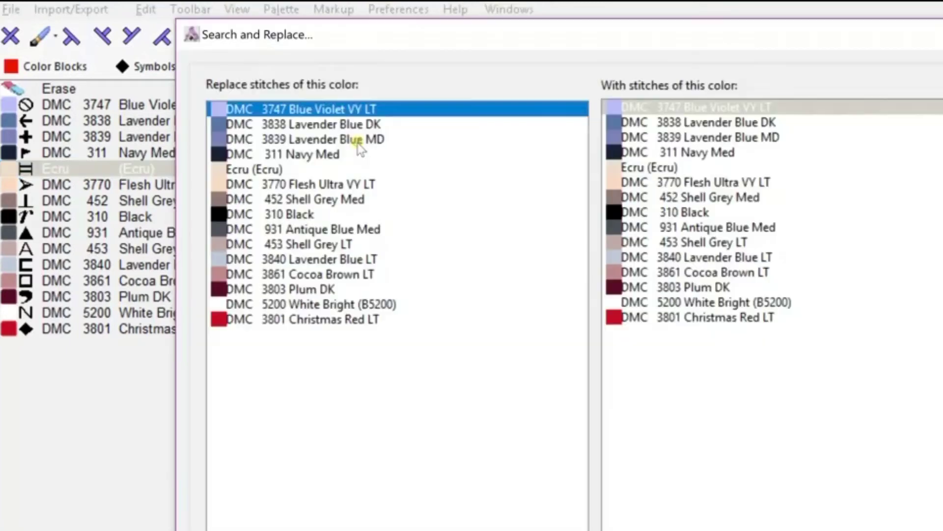
{"action": "left_click", "coordinate": [292, 168]}
{"action": "left_click", "coordinate": [626, 185]}
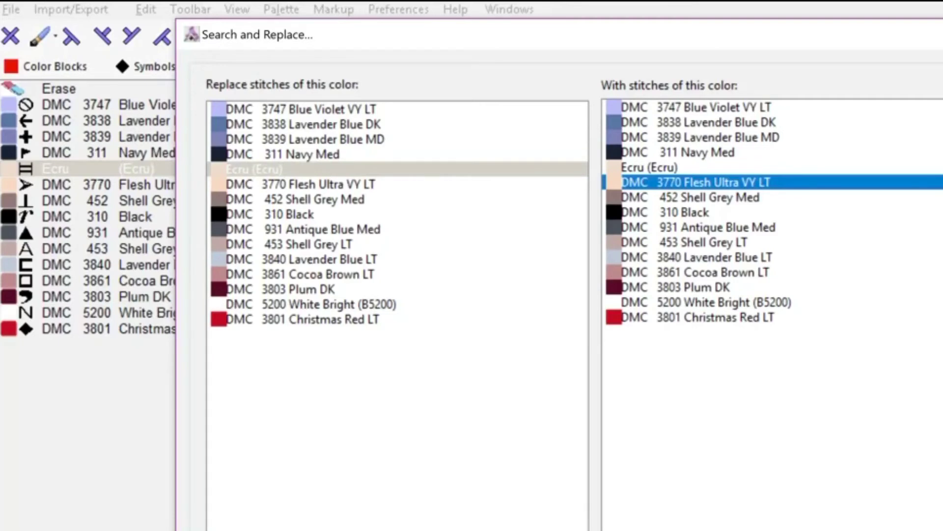
{"action": "key", "text": "Return"}
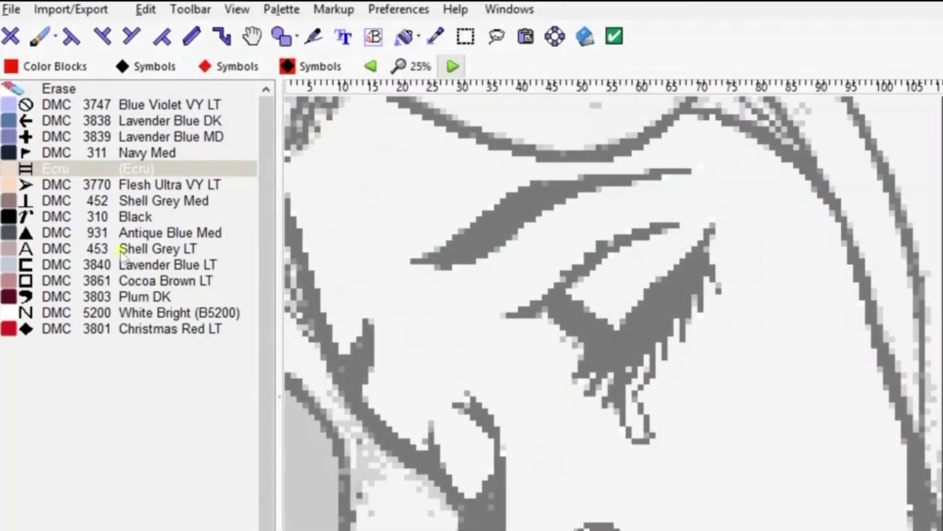
Remove the unused Ecru thread, turn off highlighting on Flesh Ultra VY LT, and zoom out
{"action": "left_click", "coordinate": [282, 9]}
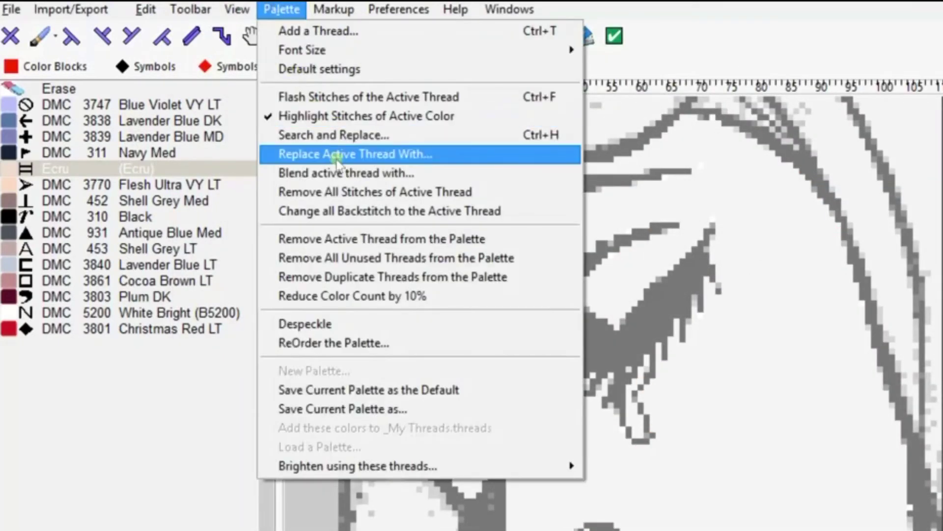
{"action": "left_click", "coordinate": [372, 257]}
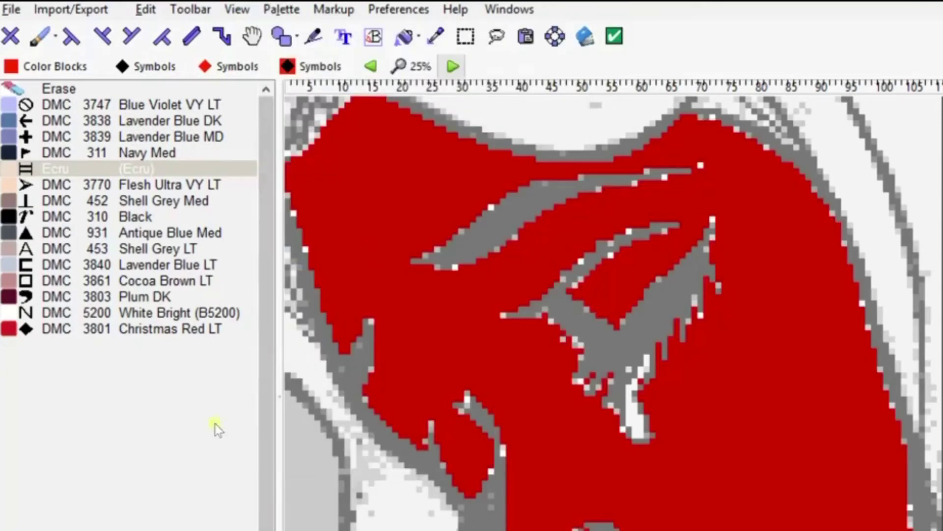
{"action": "left_click", "coordinate": [68, 167]}
{"action": "right_click", "coordinate": [68, 166]}
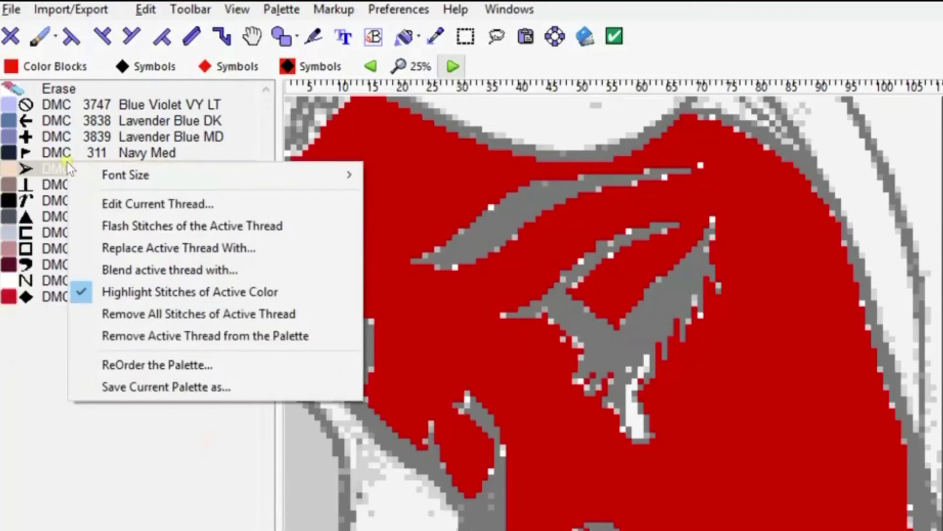
{"action": "left_click", "coordinate": [204, 293]}
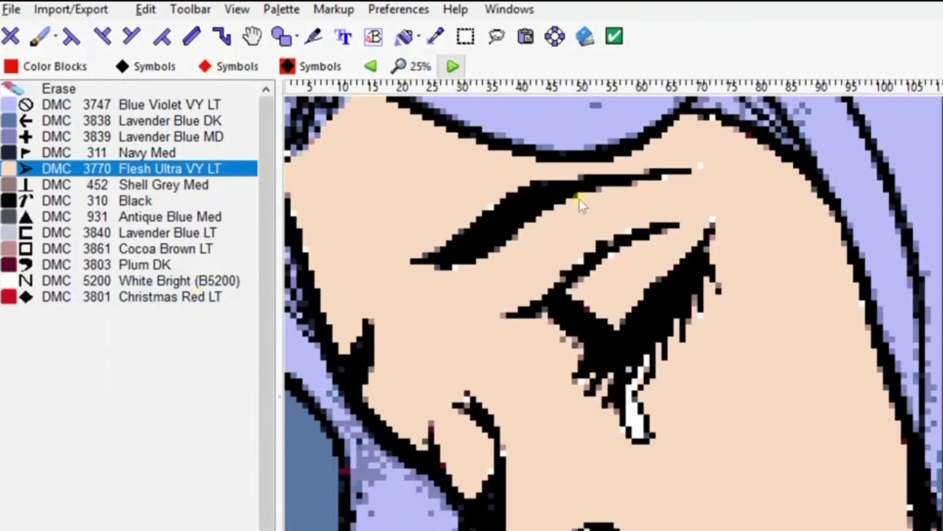
{"action": "left_click", "coordinate": [372, 67]}
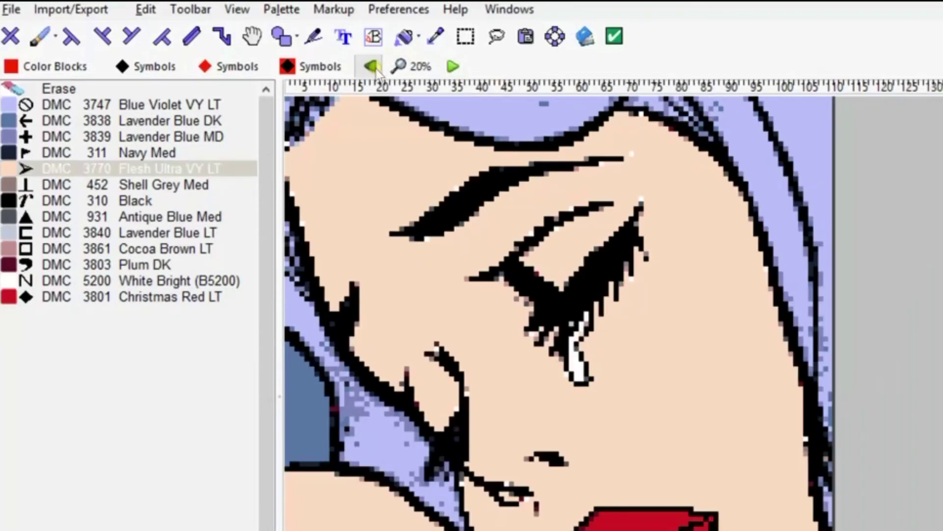
Zoom the chart out to 15% so more of the hair and face shows
{"action": "left_click", "coordinate": [373, 67]}
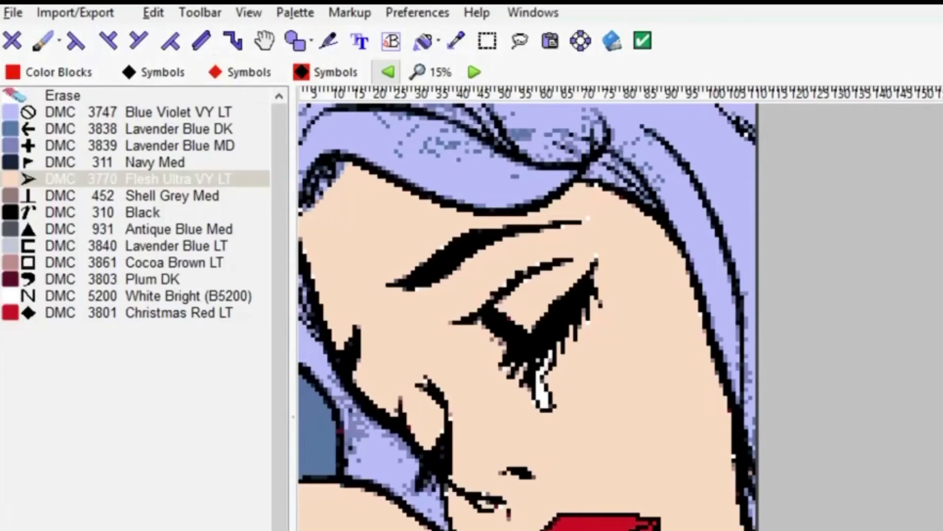
Make 3747 Blue Violet VY LT active and turn on Highlight Stitches of Active Color
{"action": "left_click", "coordinate": [47, 114]}
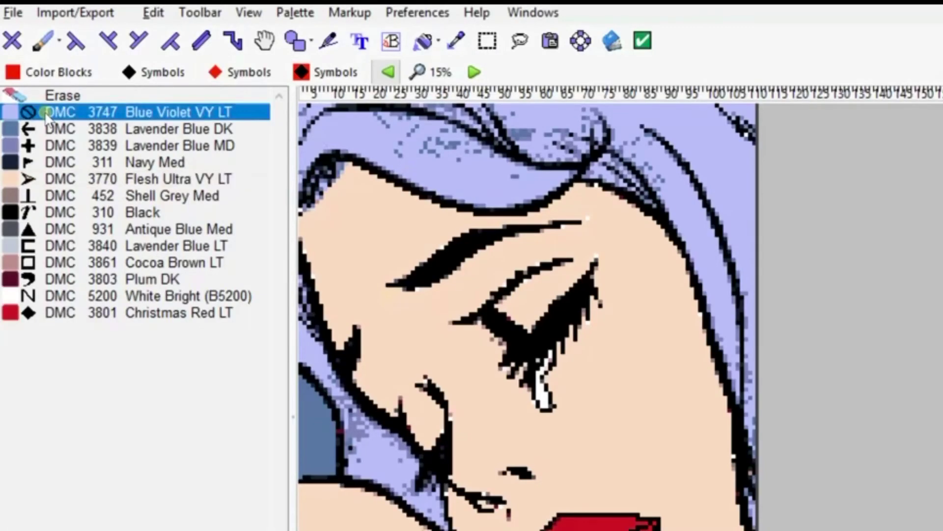
{"action": "right_click", "coordinate": [46, 114]}
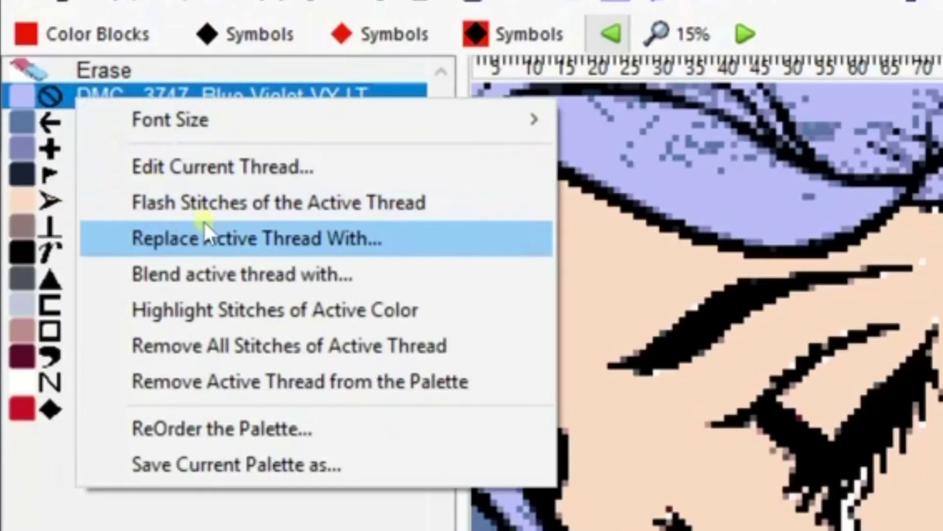
{"action": "left_click", "coordinate": [265, 302]}
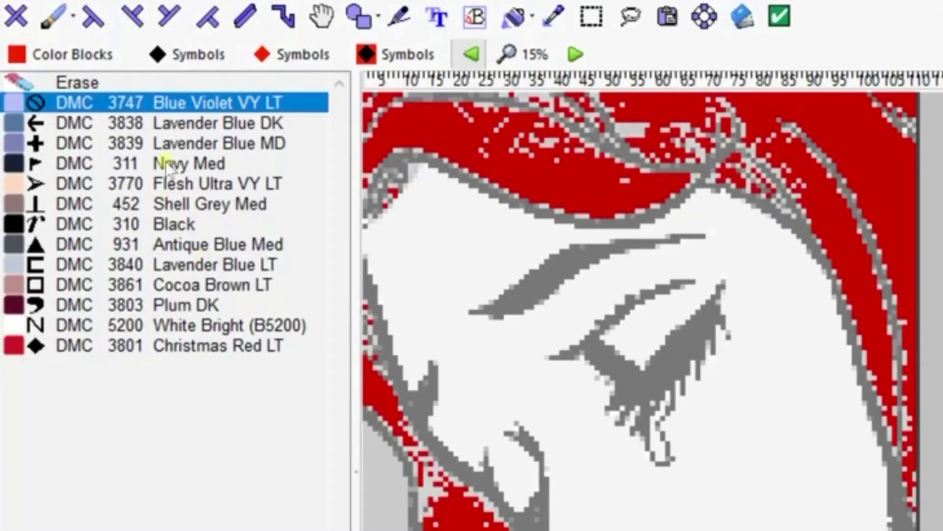
Compare where 3838 and 3839 Lavender Blue are stitched, then return to Blue Violet VY LT
{"action": "left_click", "coordinate": [178, 123]}
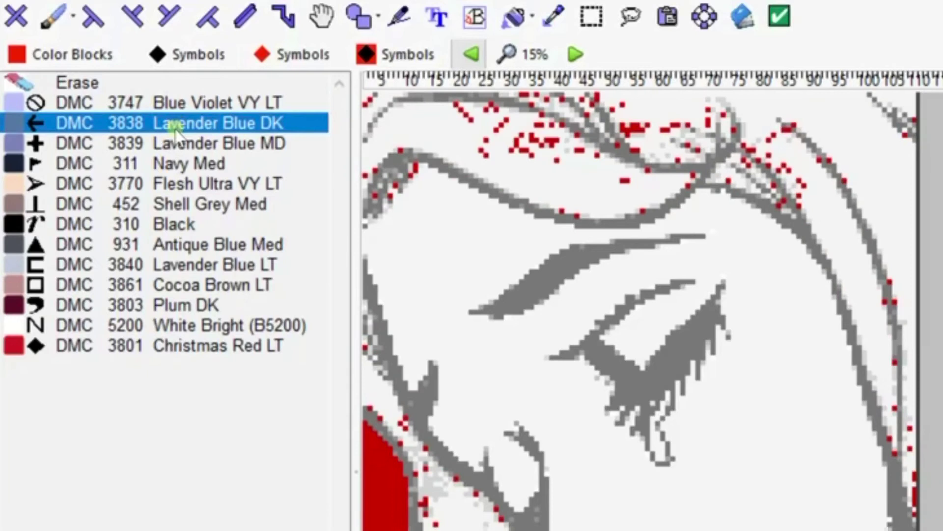
{"action": "left_click", "coordinate": [176, 143]}
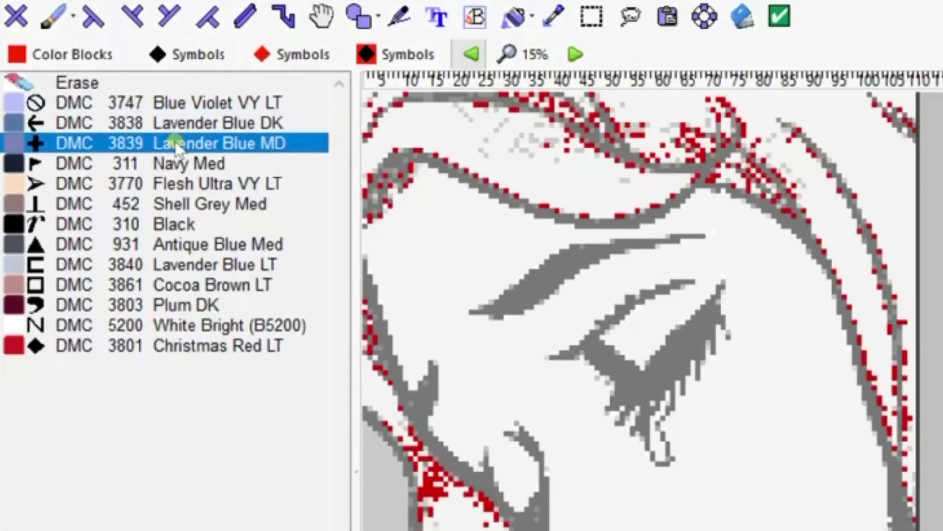
{"action": "left_click", "coordinate": [173, 101]}
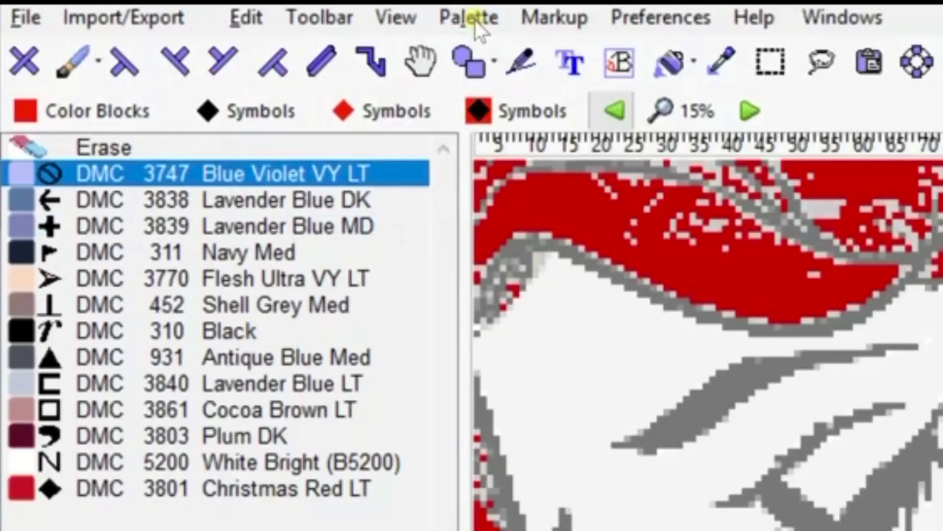
{"action": "left_click", "coordinate": [475, 20]}
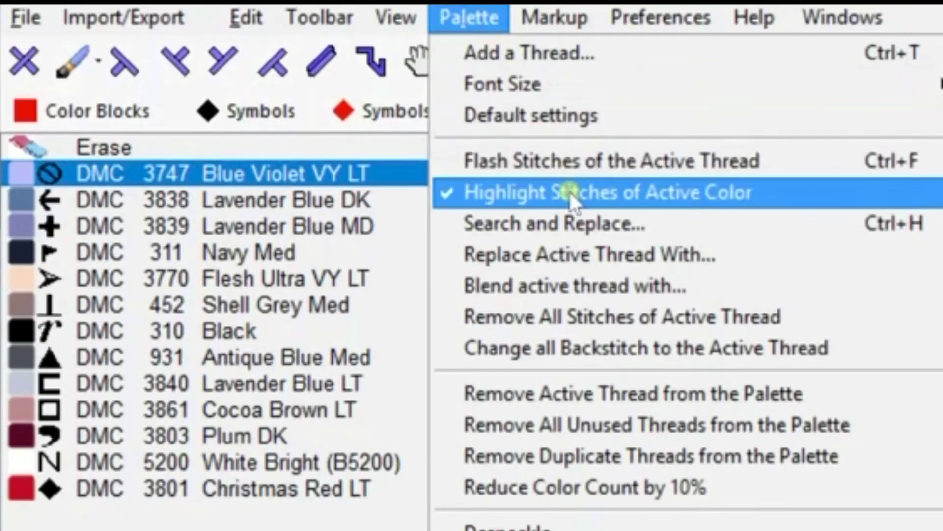
Replace active thread 3747 Blue Violet VY LT with DMC 996 Electric Blue medium, found by searching 'elec'
{"action": "left_click", "coordinate": [594, 256]}
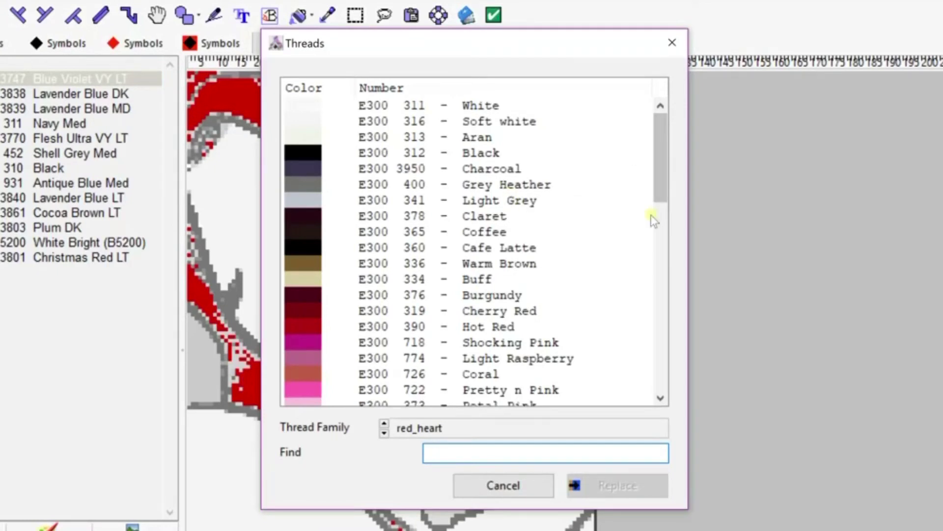
{"action": "type", "text": "electric"}
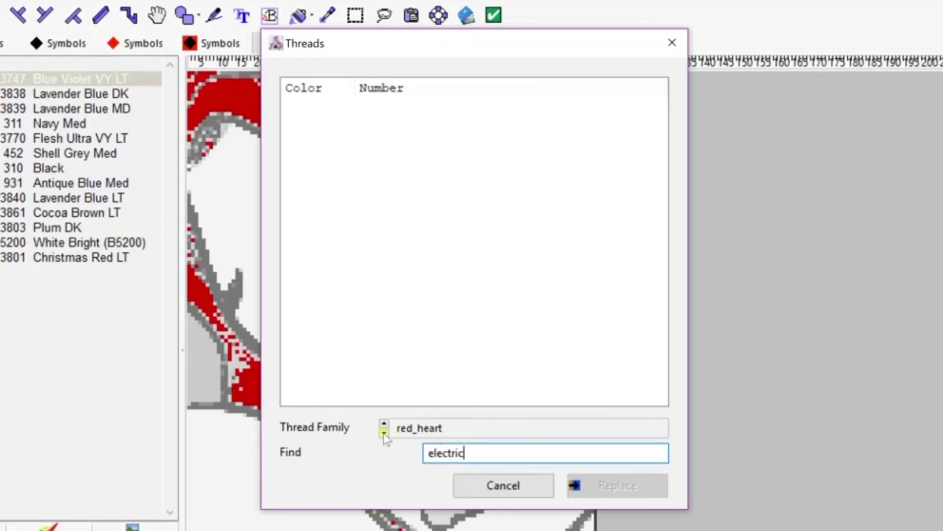
{"action": "left_click_drag", "start_coordinate": [481, 453], "coordinate": [402, 453]}
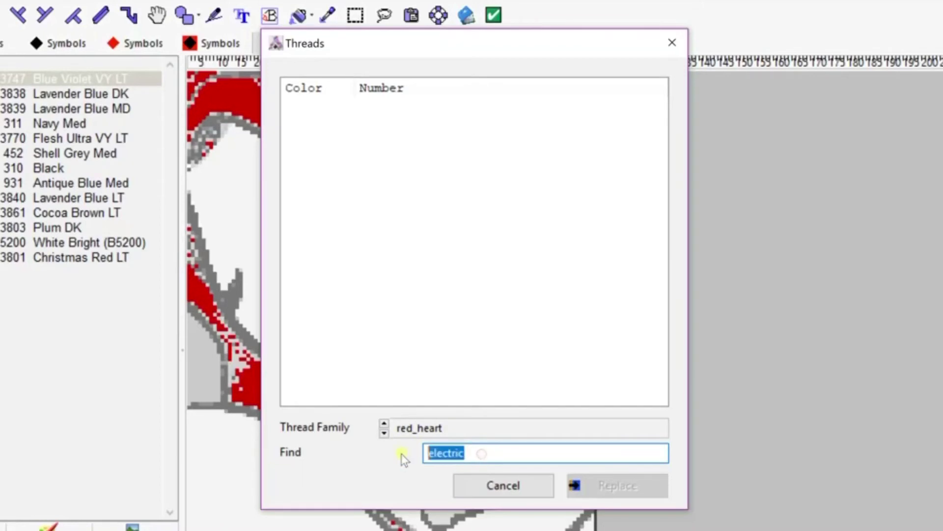
{"action": "key", "text": "BackSpace"}
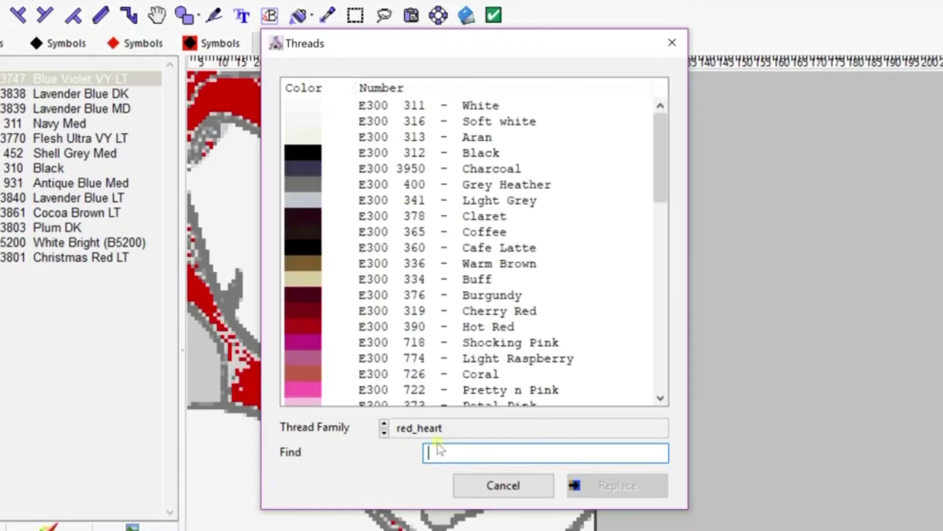
{"action": "left_click", "coordinate": [384, 425]}
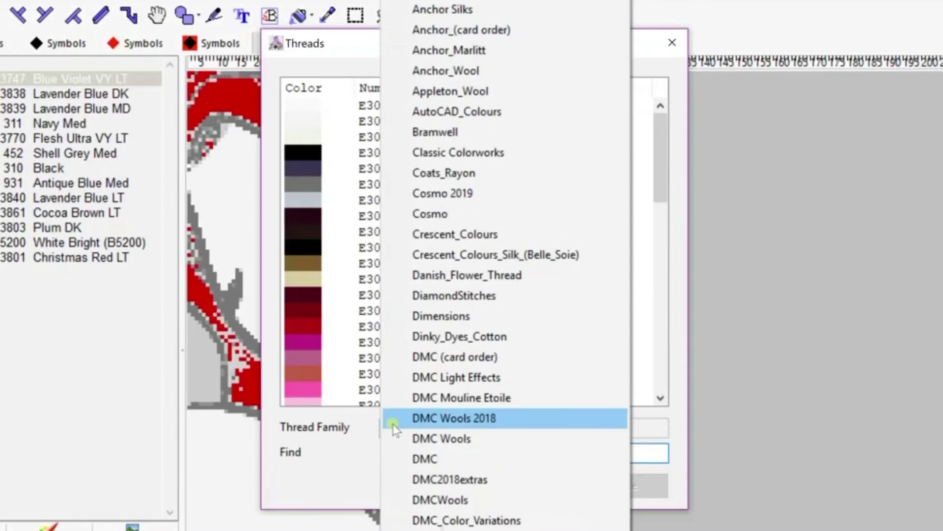
{"action": "left_click", "coordinate": [461, 456]}
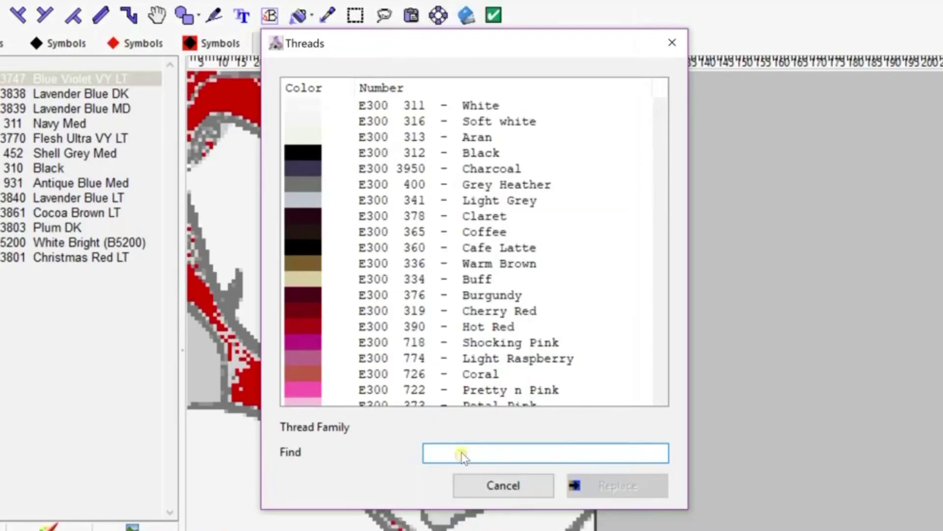
{"action": "type", "text": "ele"}
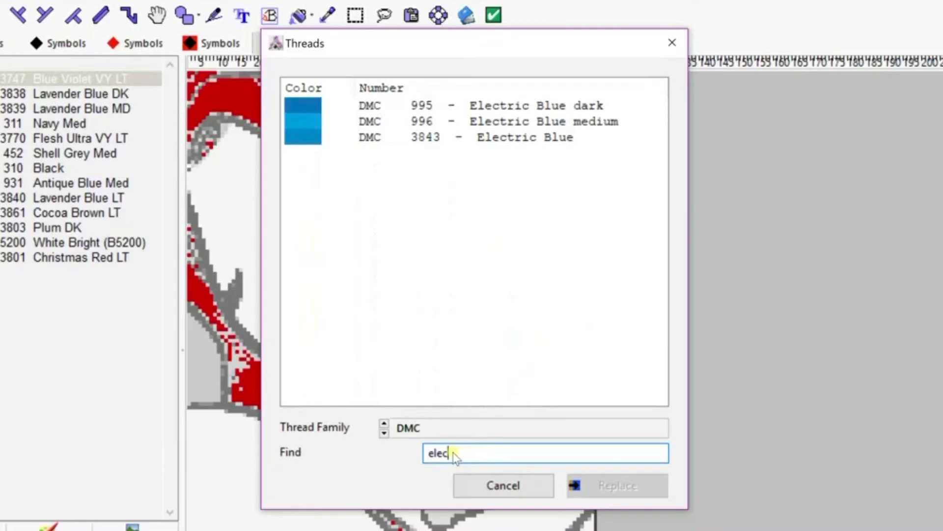
{"action": "type", "text": "c"}
{"action": "left_click", "coordinate": [511, 123]}
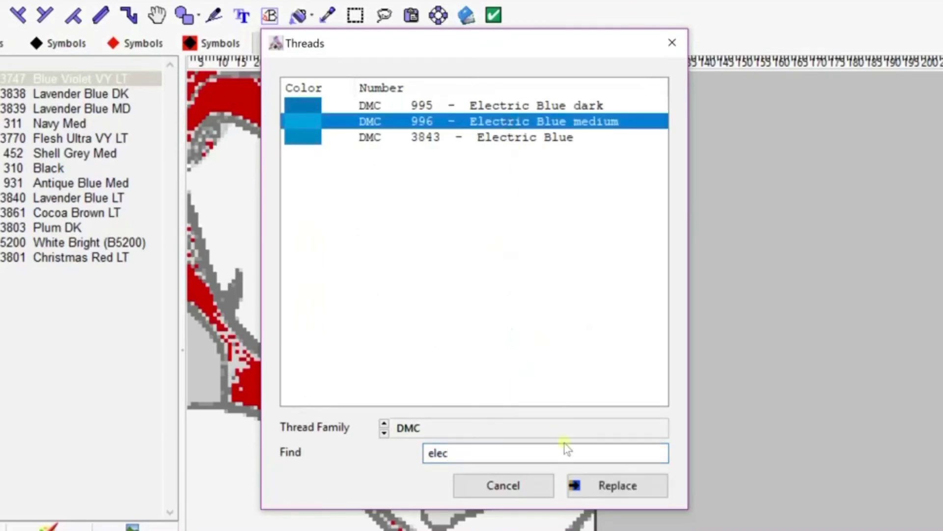
{"action": "left_click", "coordinate": [594, 487]}
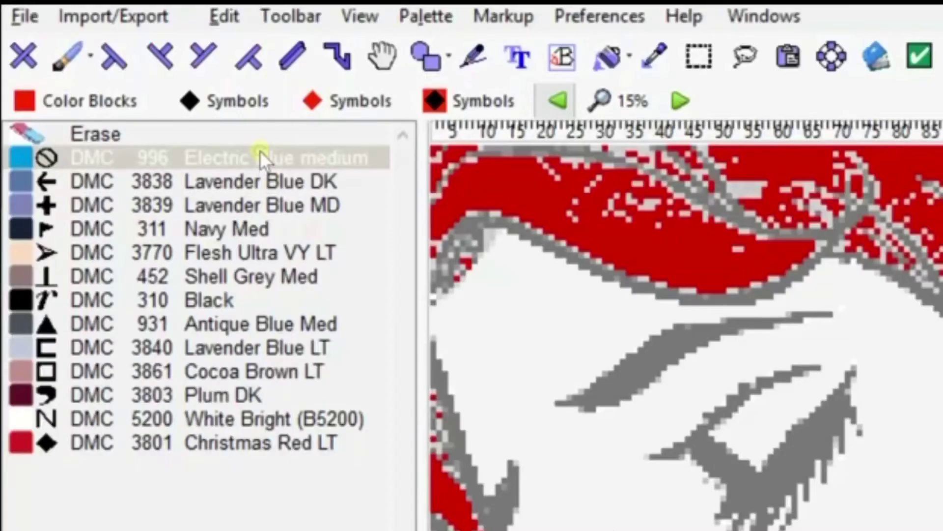
Turn off highlighting, zoom into the hair, and paint three stray grey cells Electric Blue medium
{"action": "right_click", "coordinate": [81, 75]}
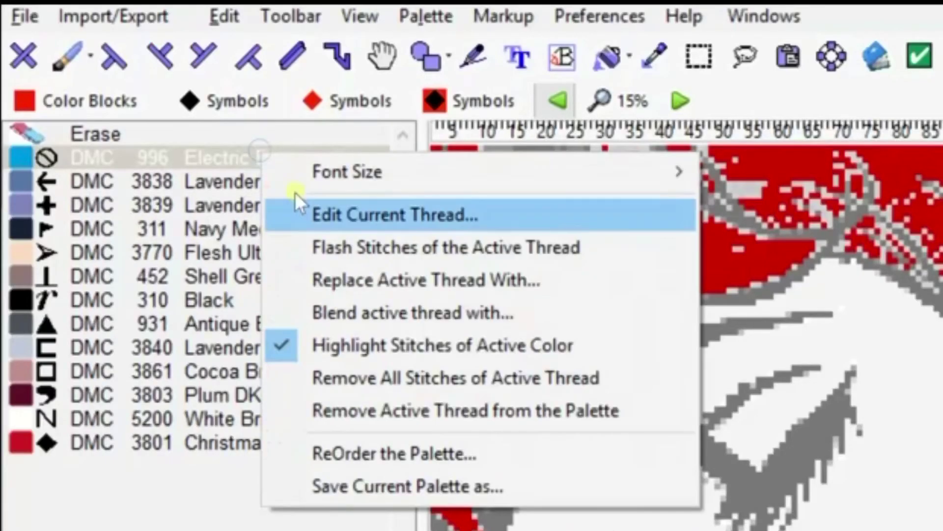
{"action": "left_click", "coordinate": [422, 346]}
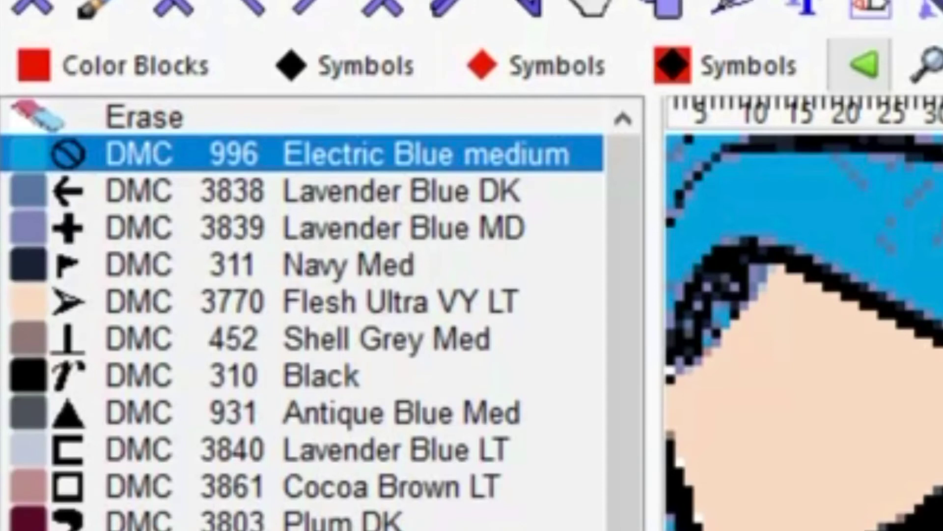
{"action": "scroll", "coordinate": [803, 332], "scroll_direction": "up", "scroll_amount": 3}
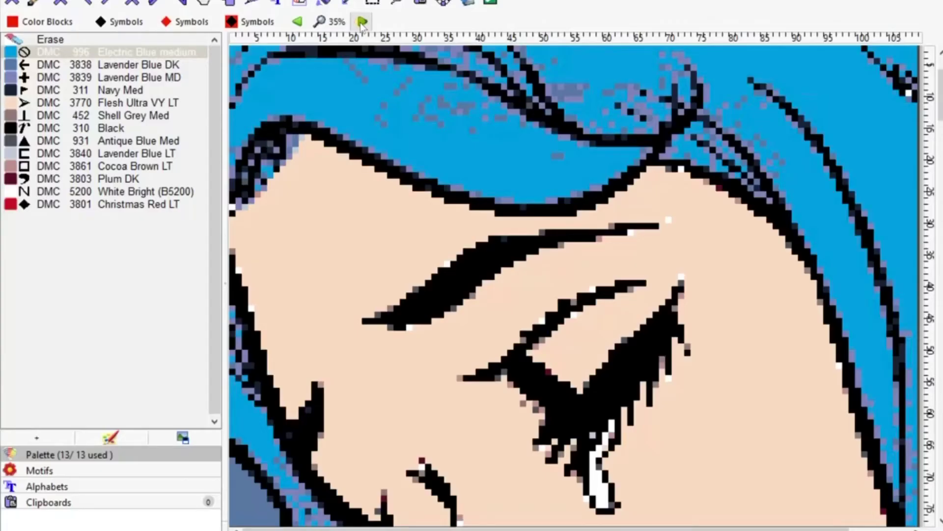
{"action": "left_click", "coordinate": [362, 21]}
{"action": "left_click", "coordinate": [362, 21]}
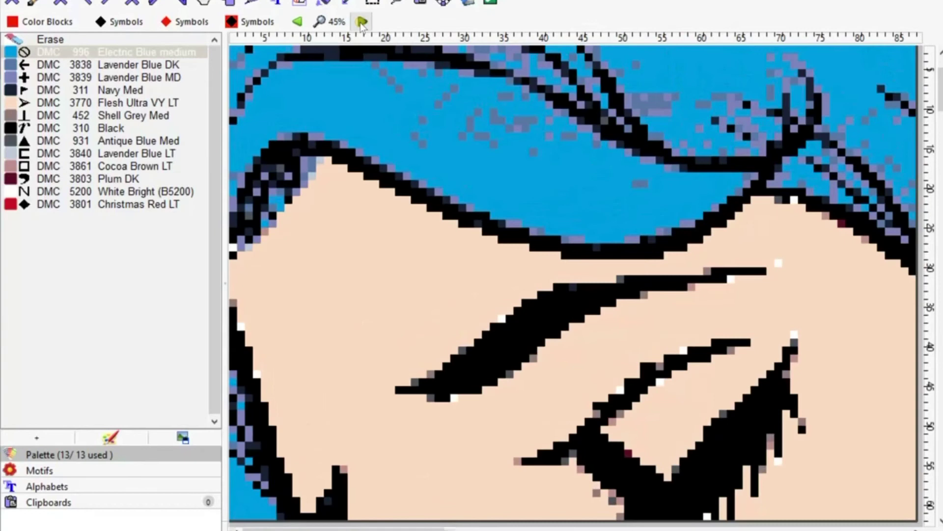
{"action": "left_click", "coordinate": [362, 22]}
{"action": "left_click", "coordinate": [363, 21]}
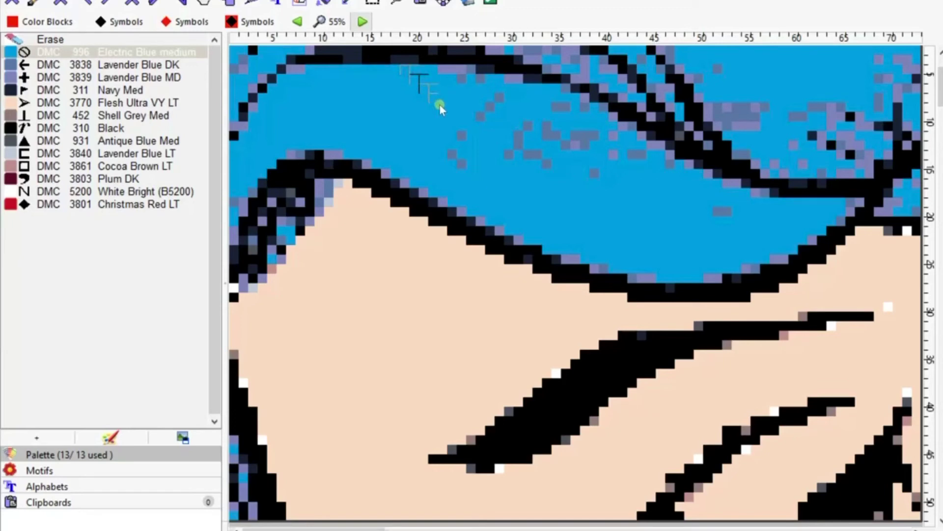
{"action": "mouse_move", "coordinate": [440, 104]}
{"action": "left_mouse_down"}
{"action": "mouse_move", "coordinate": [491, 110]}
{"action": "mouse_move", "coordinate": [503, 94]}
{"action": "mouse_move", "coordinate": [456, 150]}
{"action": "mouse_move", "coordinate": [512, 221]}
{"action": "mouse_move", "coordinate": [317, 205]}
{"action": "left_mouse_up"}
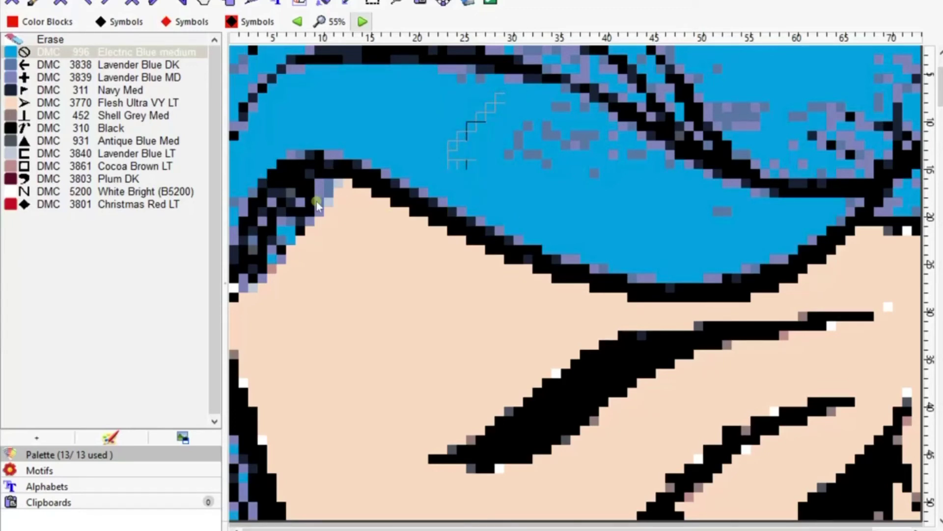
Make Antique Blue Med active and turn on Highlight Stitches of Active Color
{"action": "left_click", "coordinate": [93, 142]}
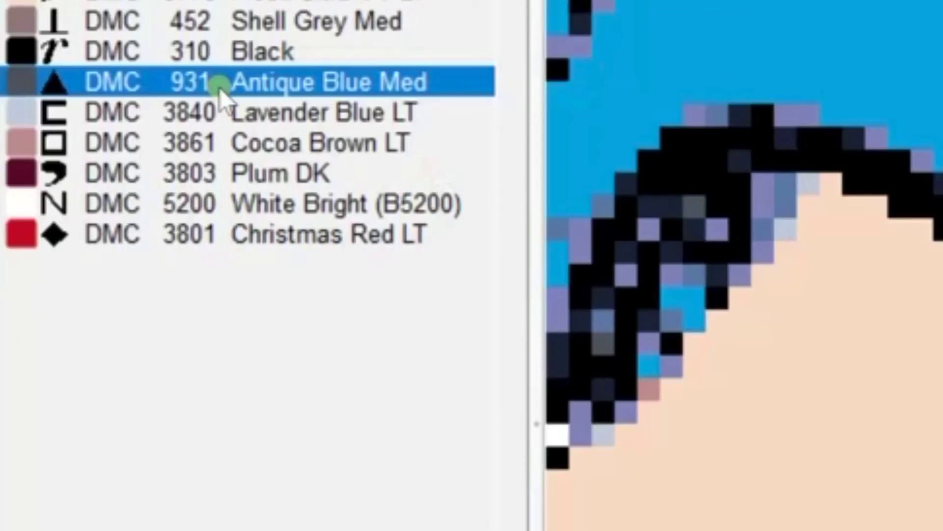
{"action": "right_click", "coordinate": [219, 87]}
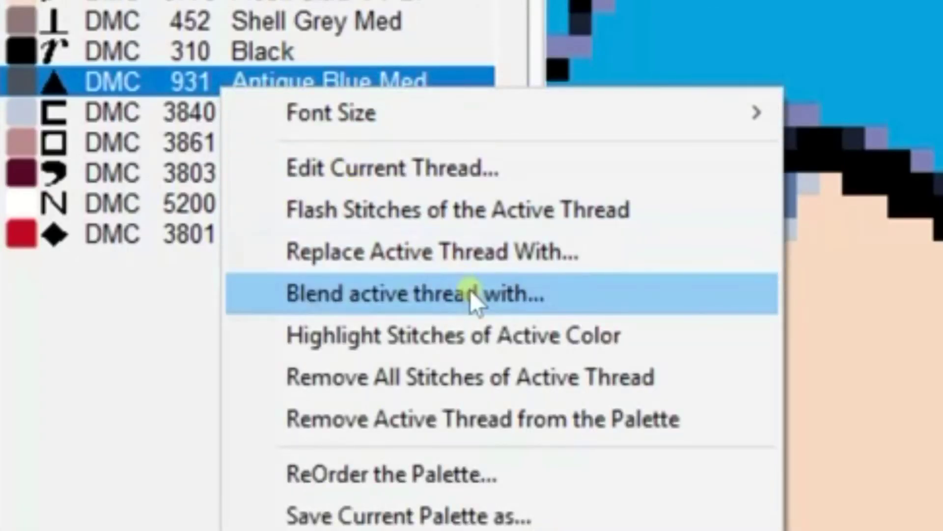
{"action": "left_click", "coordinate": [490, 318]}
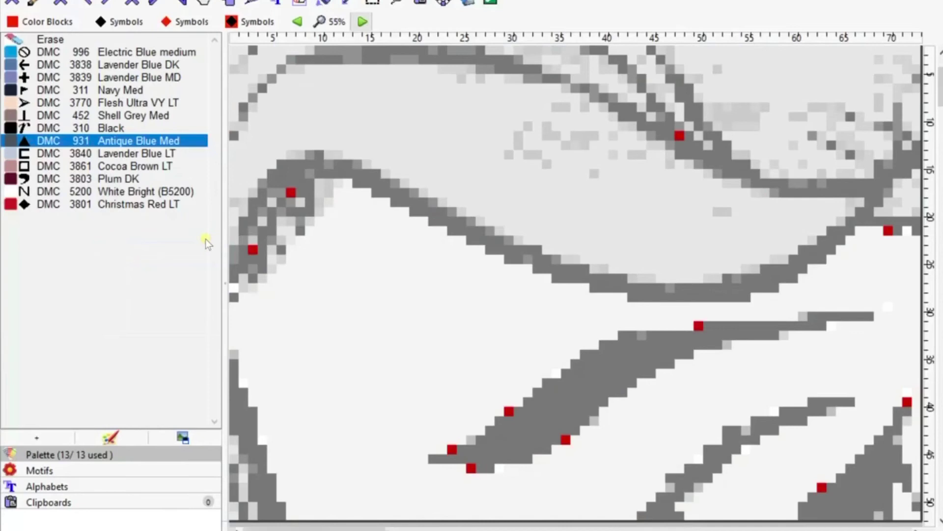
Check where Lavender Blue LT, MD and DK stitches appear in the hair
{"action": "left_click", "coordinate": [103, 154]}
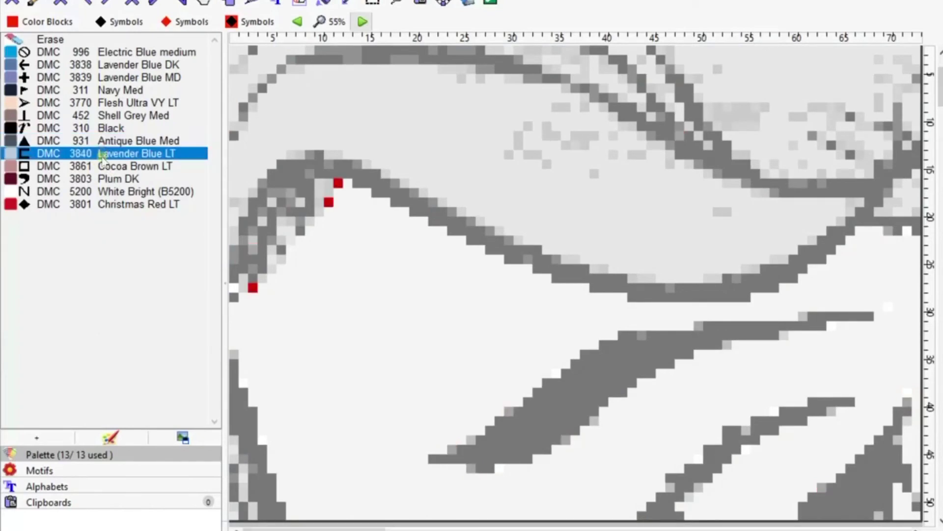
{"action": "left_click", "coordinate": [70, 78]}
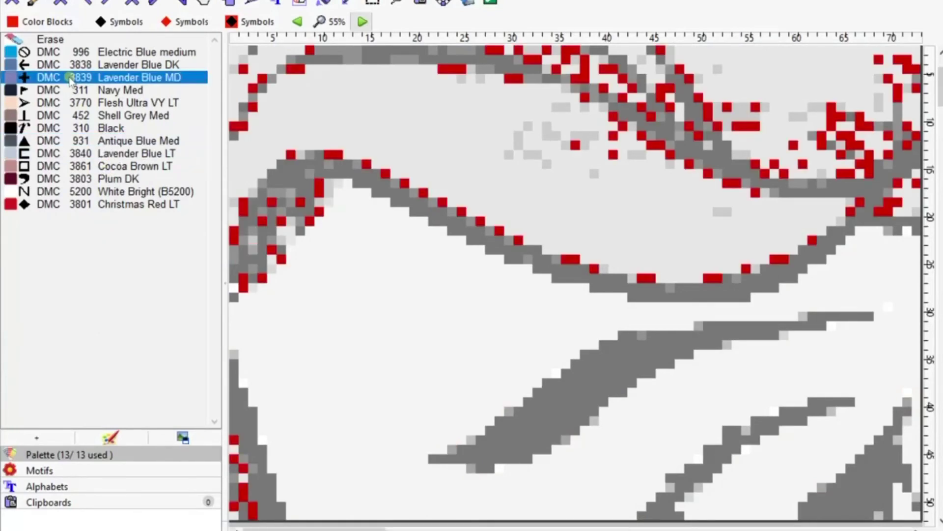
{"action": "left_click", "coordinate": [70, 65]}
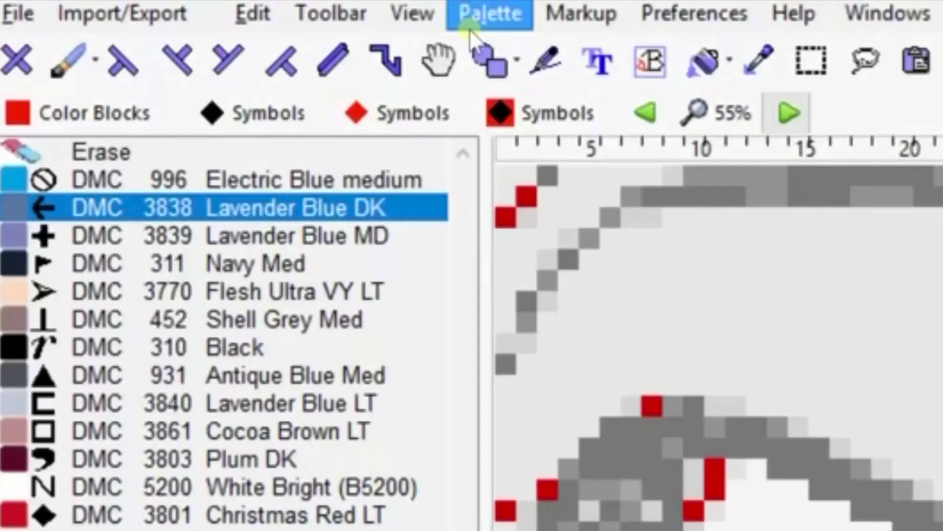
{"action": "left_click", "coordinate": [484, 11]}
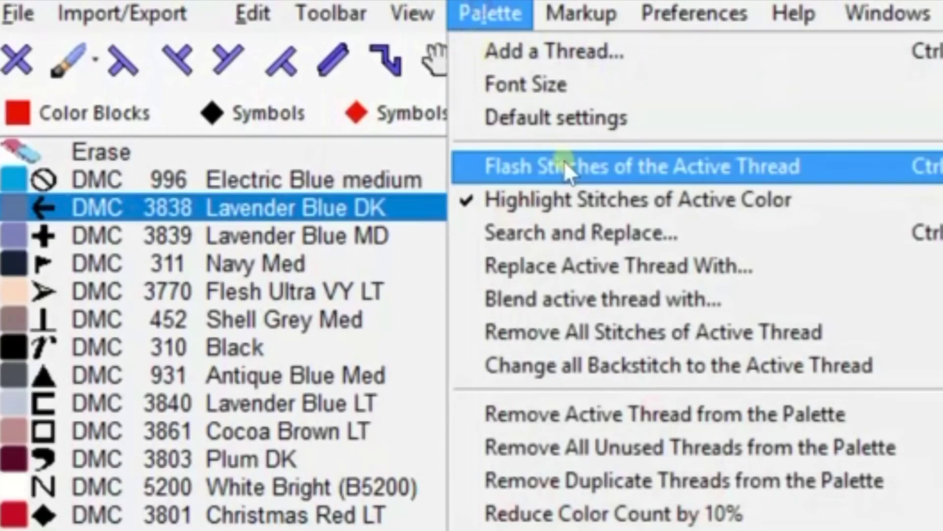
Search and replace 3838 Lavender Blue DK with 996 Electric Blue medium
{"action": "left_click", "coordinate": [626, 233]}
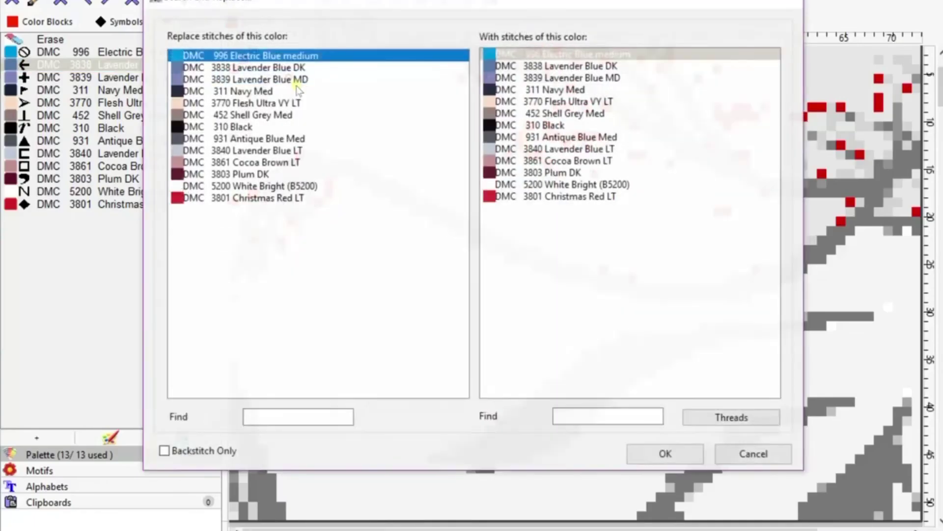
{"action": "left_click", "coordinate": [204, 68]}
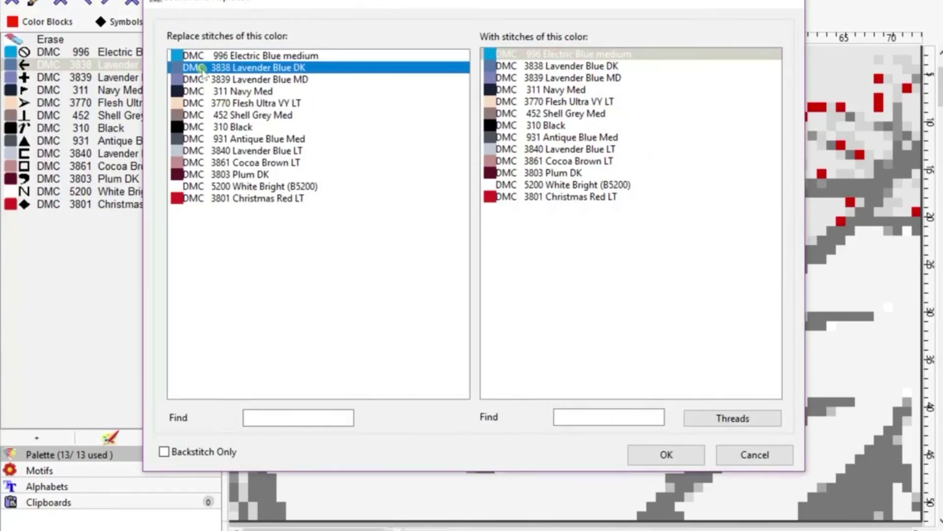
{"action": "left_click", "coordinate": [548, 55]}
{"action": "left_click", "coordinate": [698, 462]}
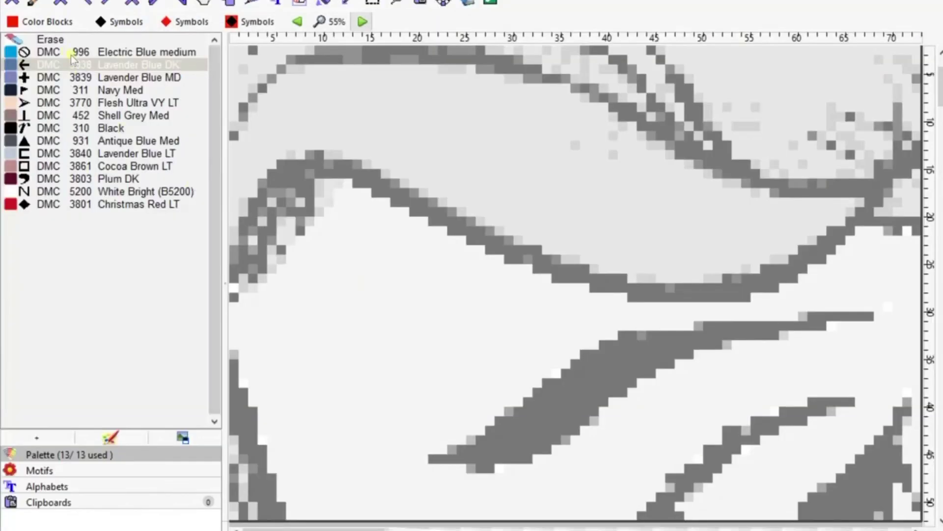
Make Electric Blue medium active and turn off stitch highlighting to show true colours
{"action": "left_click", "coordinate": [66, 53]}
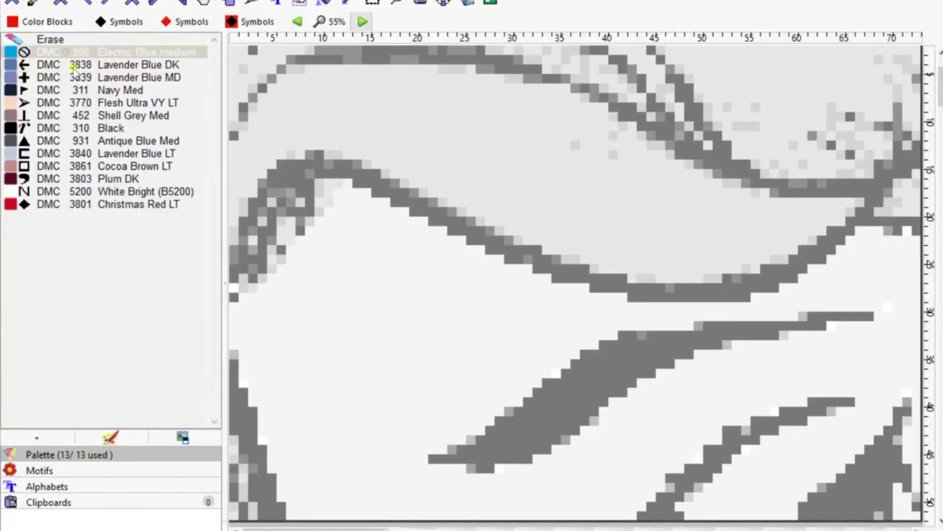
{"action": "right_click", "coordinate": [105, 56]}
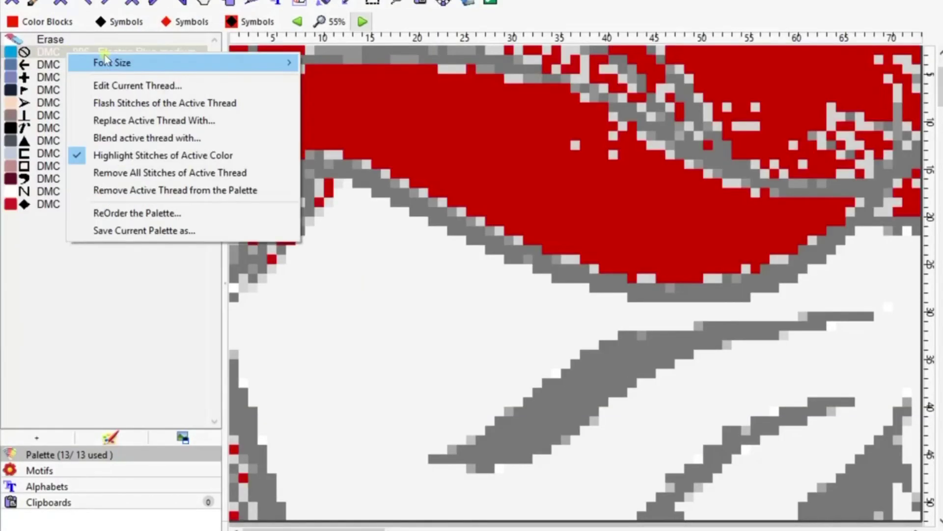
{"action": "left_click", "coordinate": [167, 156]}
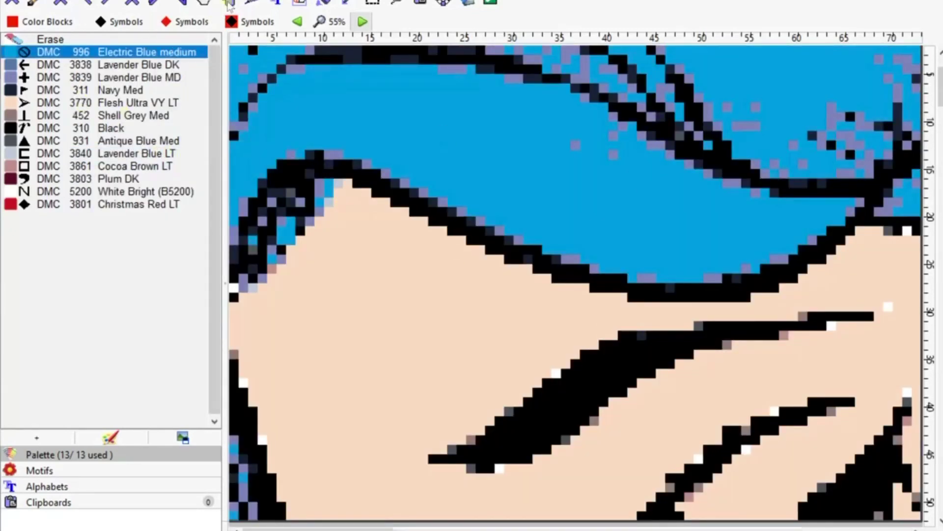
{"action": "left_click", "coordinate": [206, 1]}
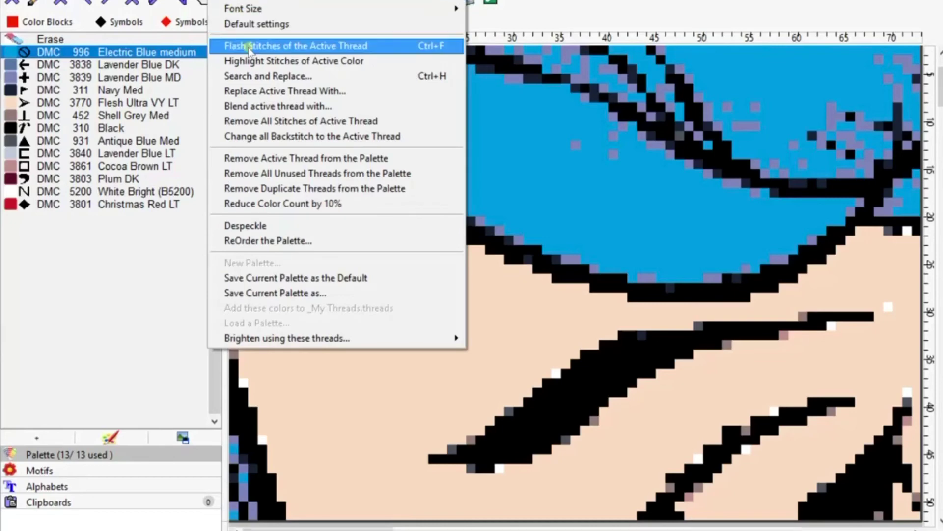
Use Search and Replace to pick 3839 Lavender Blue MD for replacement by 996 Electric Blue medium
{"action": "left_click", "coordinate": [275, 78]}
{"action": "left_click", "coordinate": [216, 91]}
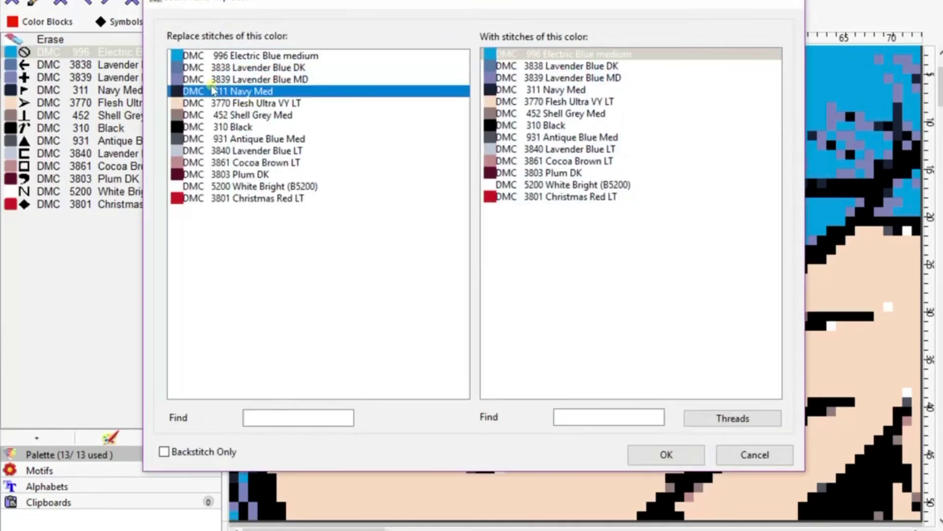
{"action": "left_click", "coordinate": [251, 79]}
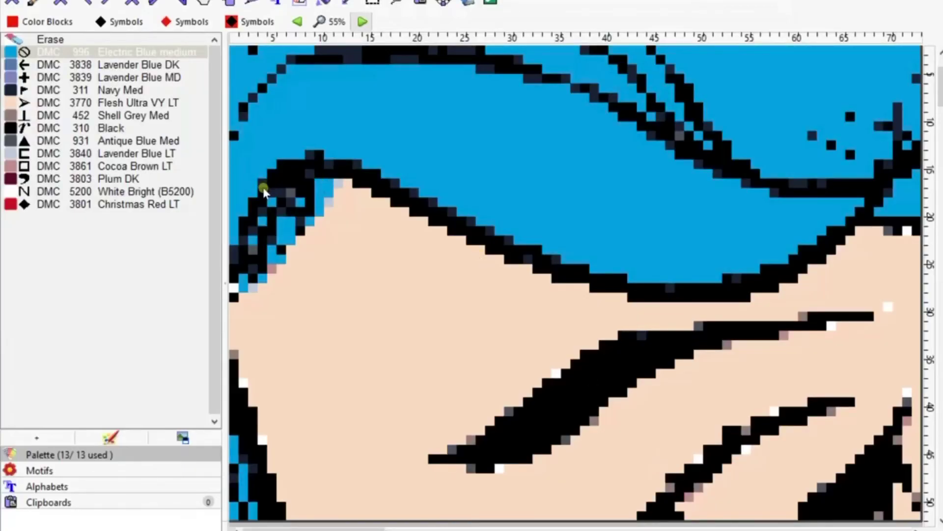
{"action": "left_click", "coordinate": [39, 116]}
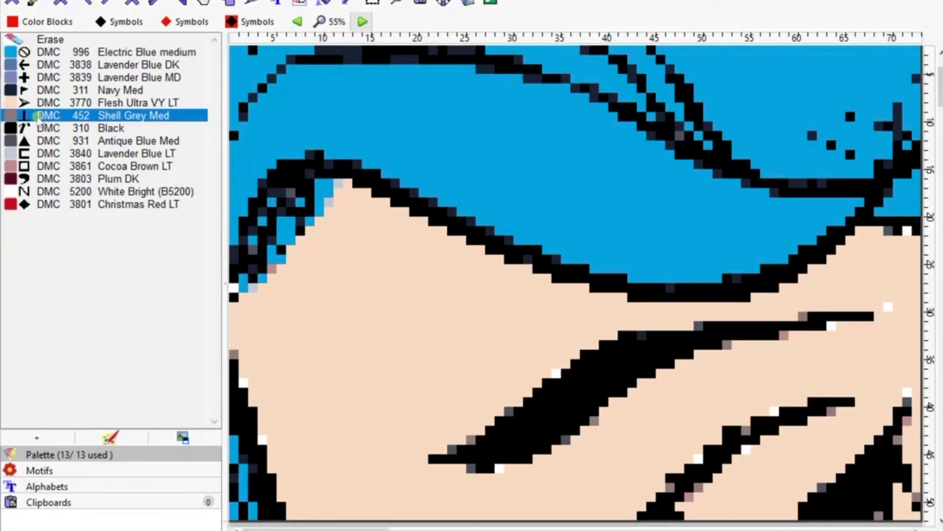
Replace all 452 Shell Grey Med stitches with 310 Black via Search and Replace
{"action": "right_click", "coordinate": [205, 116]}
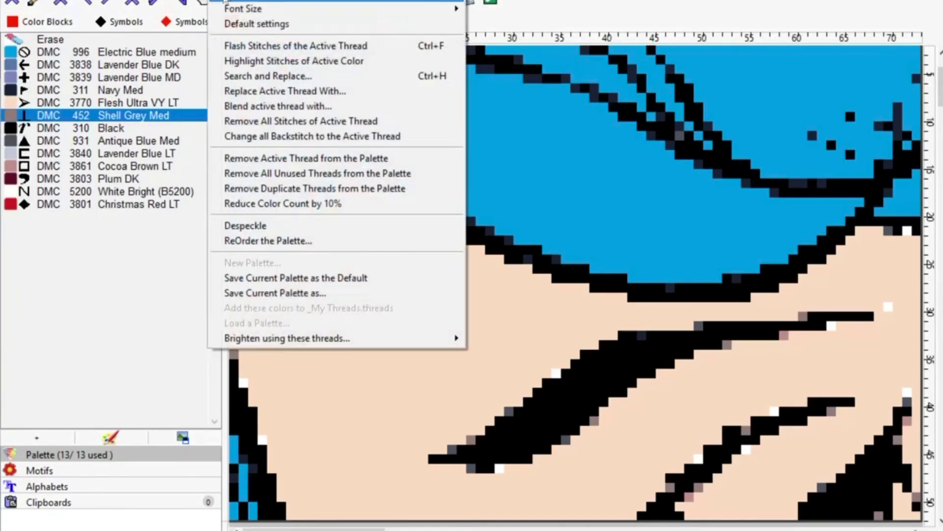
{"action": "left_click", "coordinate": [274, 77]}
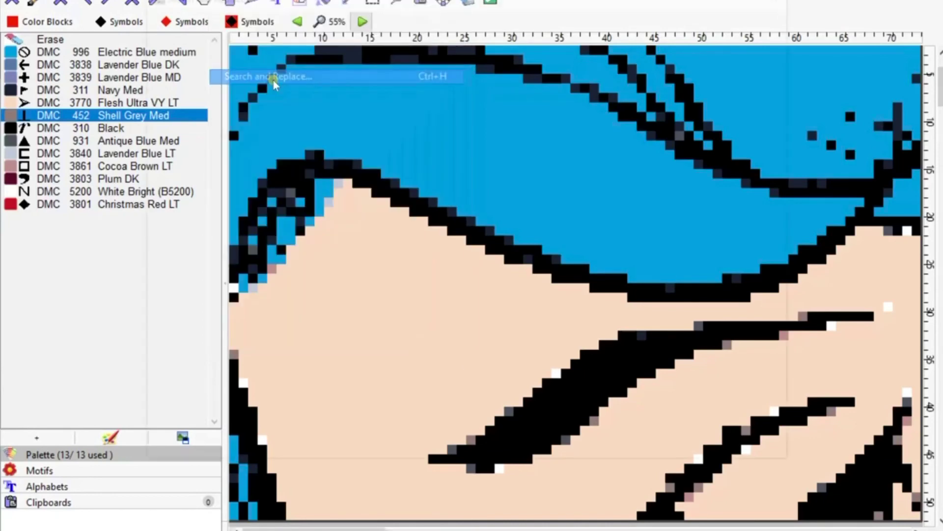
{"action": "left_click", "coordinate": [222, 116]}
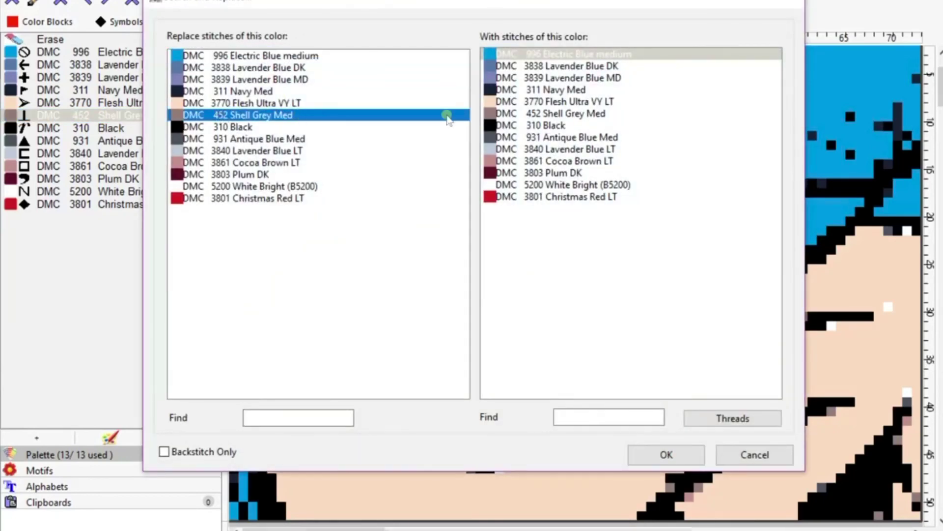
{"action": "left_click", "coordinate": [542, 128]}
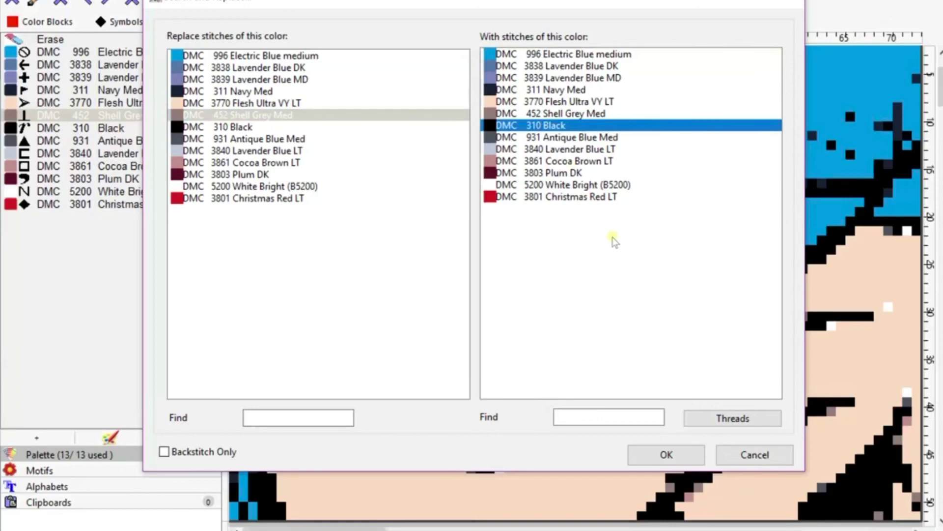
{"action": "left_click", "coordinate": [667, 455]}
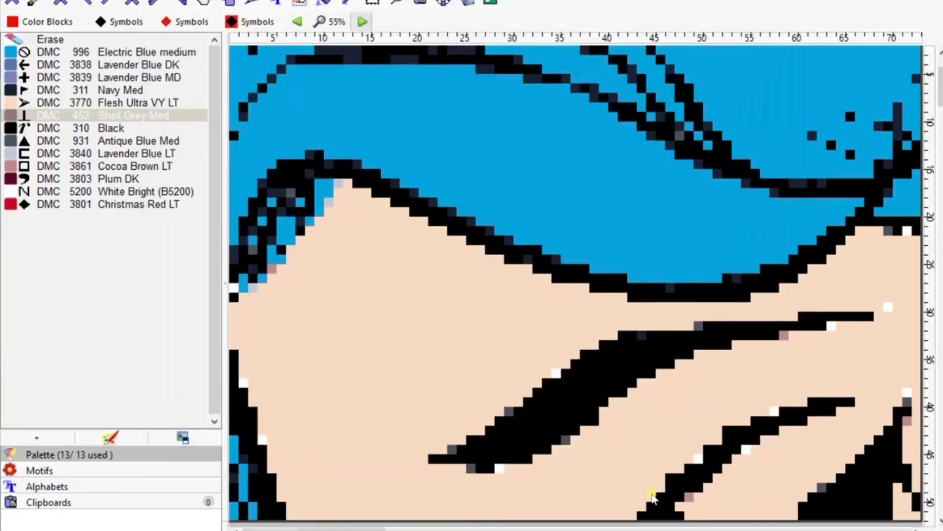
{"action": "left_click", "coordinate": [297, 21]}
Zoom out to 15% to view the whole pattern, cancelling the stray text entry window
{"action": "left_click", "coordinate": [297, 21]}
{"action": "left_click", "coordinate": [297, 21]}
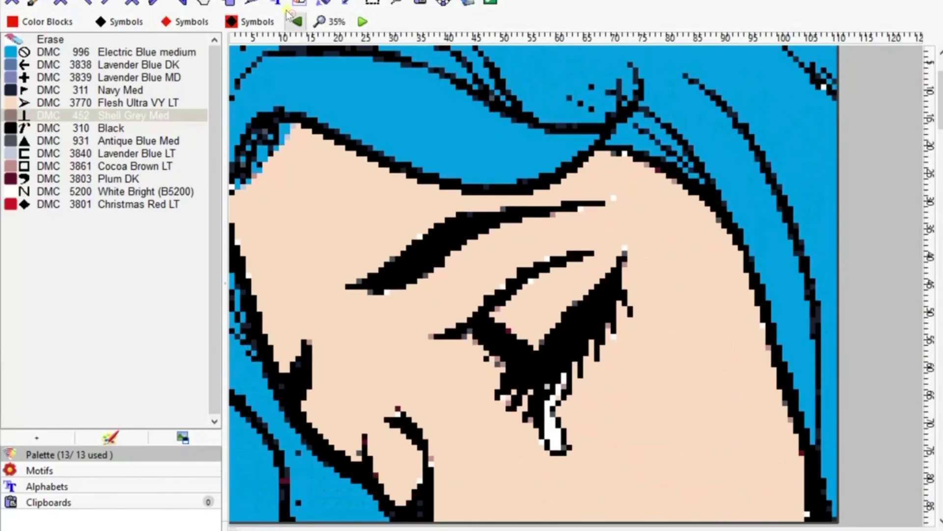
{"action": "left_click", "coordinate": [297, 21]}
{"action": "left_click", "coordinate": [278, 3]}
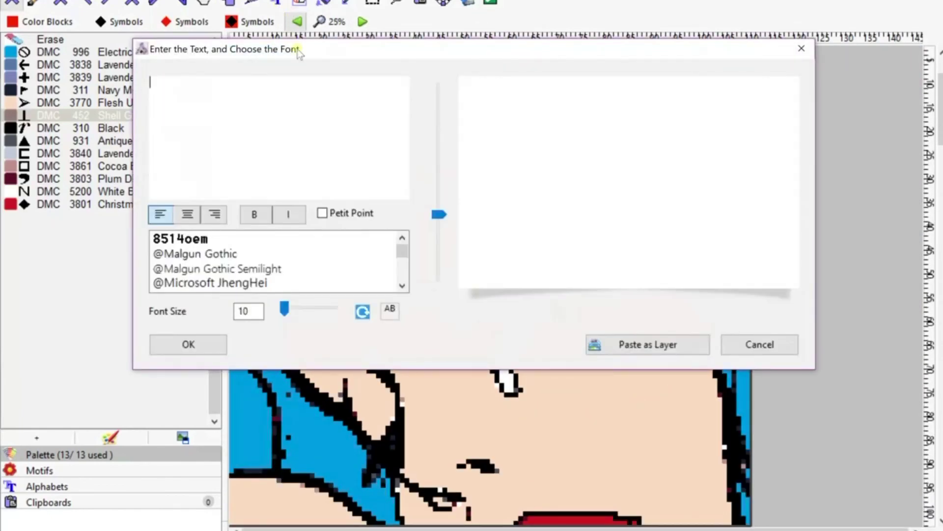
{"action": "left_click", "coordinate": [756, 347]}
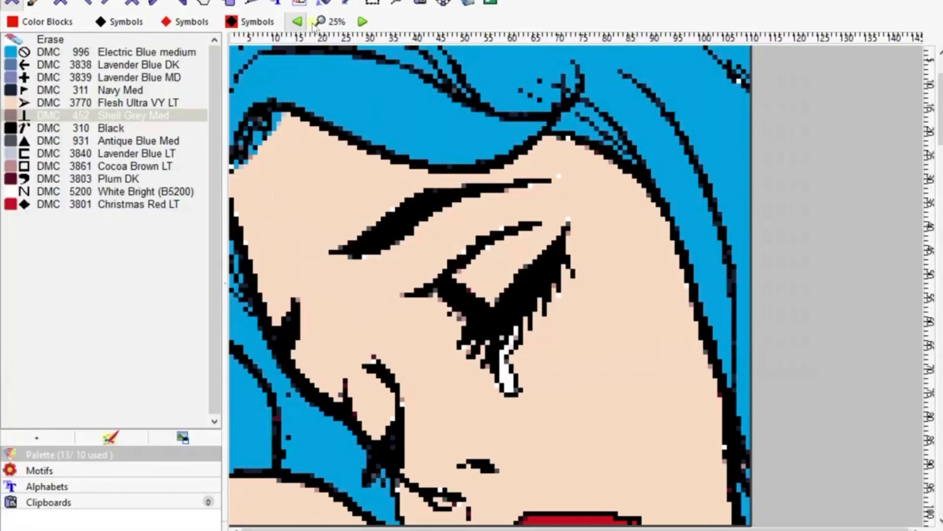
{"action": "left_click", "coordinate": [295, 21]}
{"action": "left_click", "coordinate": [294, 21]}
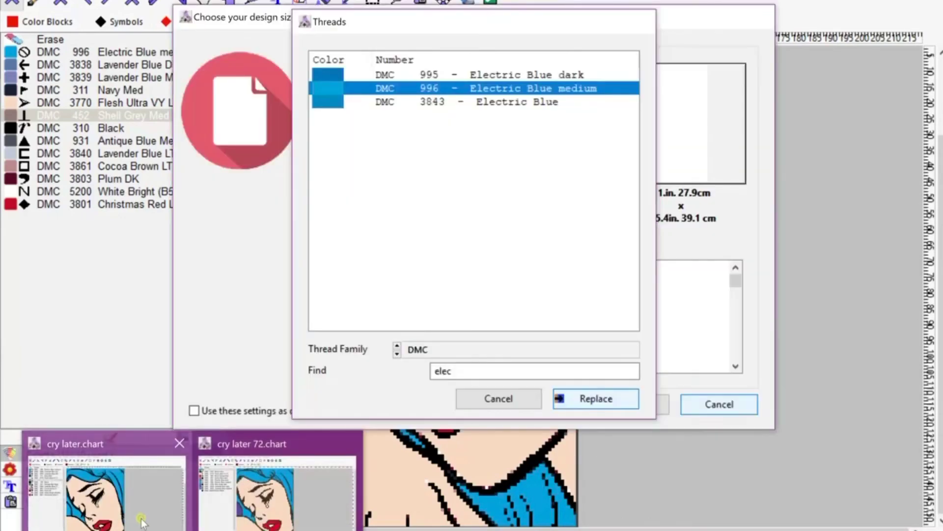
{"action": "left_click", "coordinate": [143, 522]}
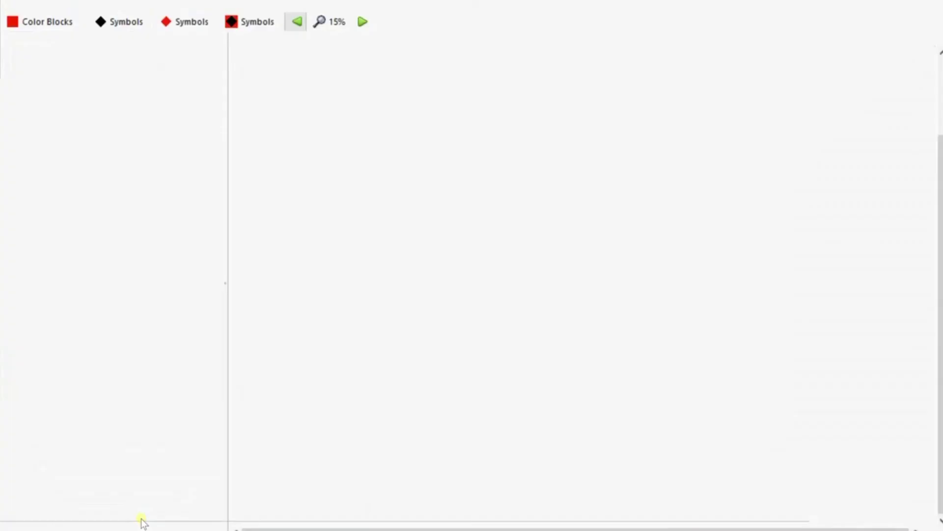